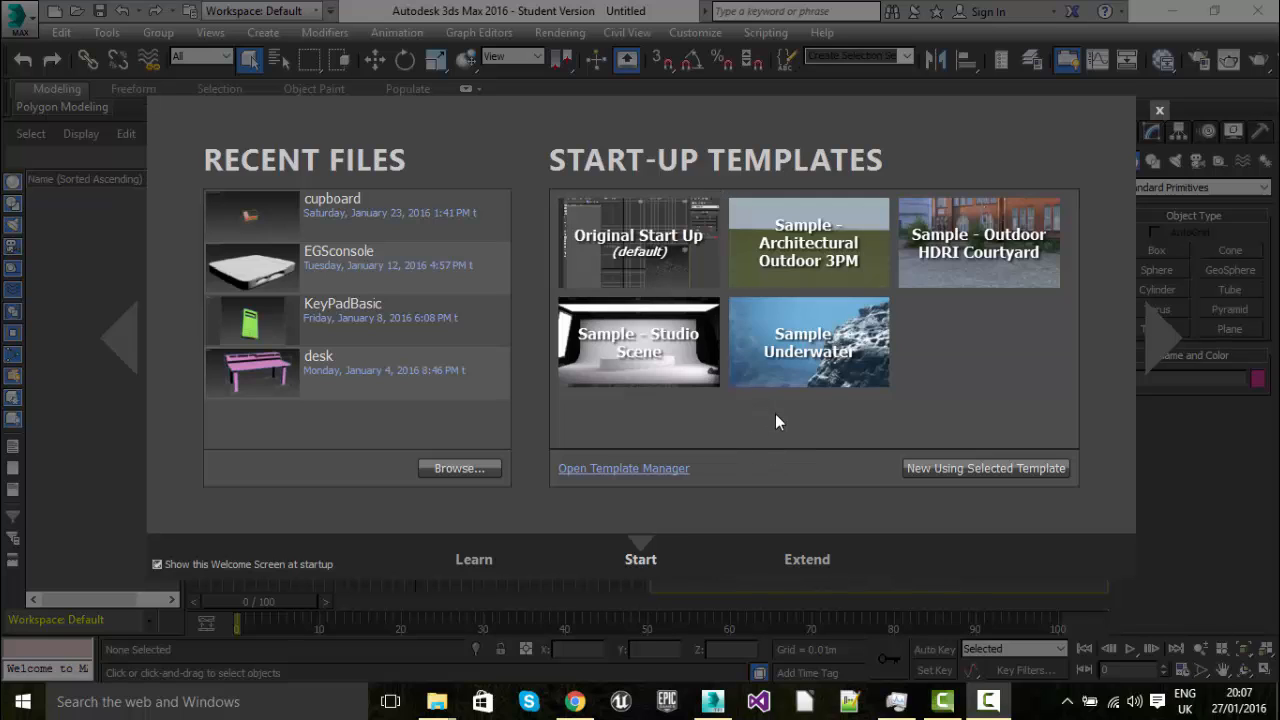
Step: Start a new scene from the Original Start Up (default) template
mouse_move(610, 208)
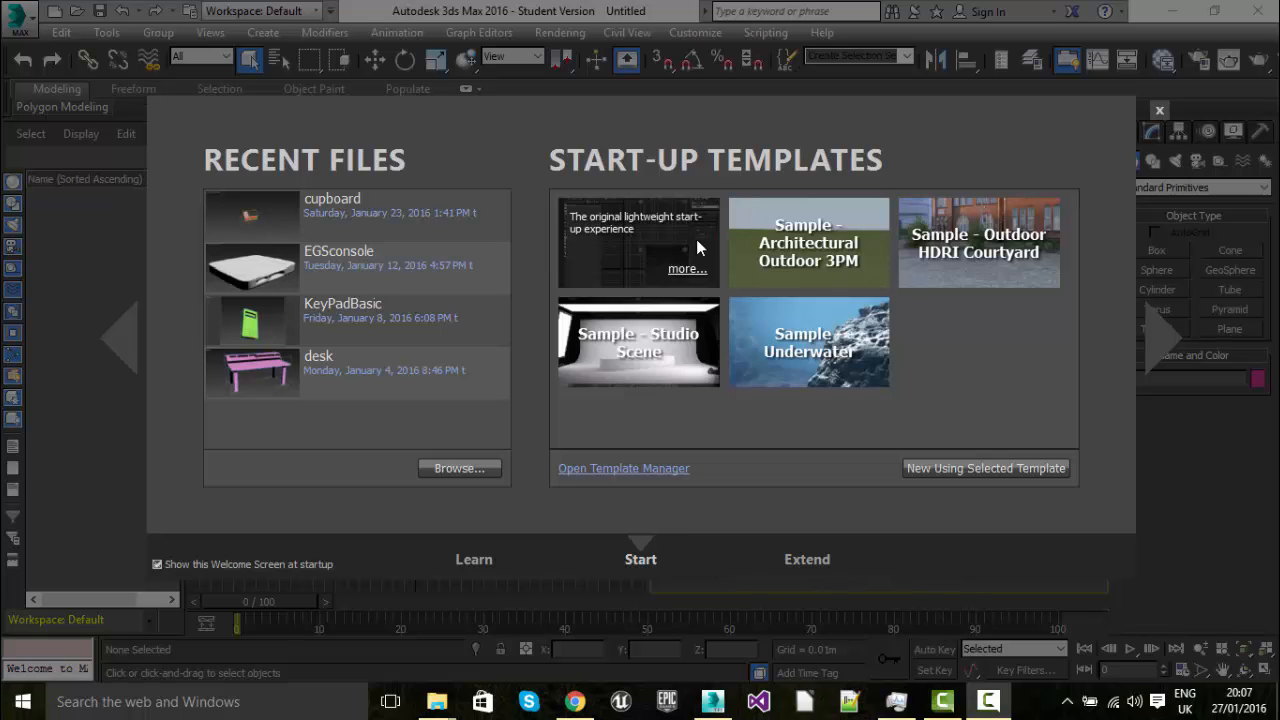
click(620, 240)
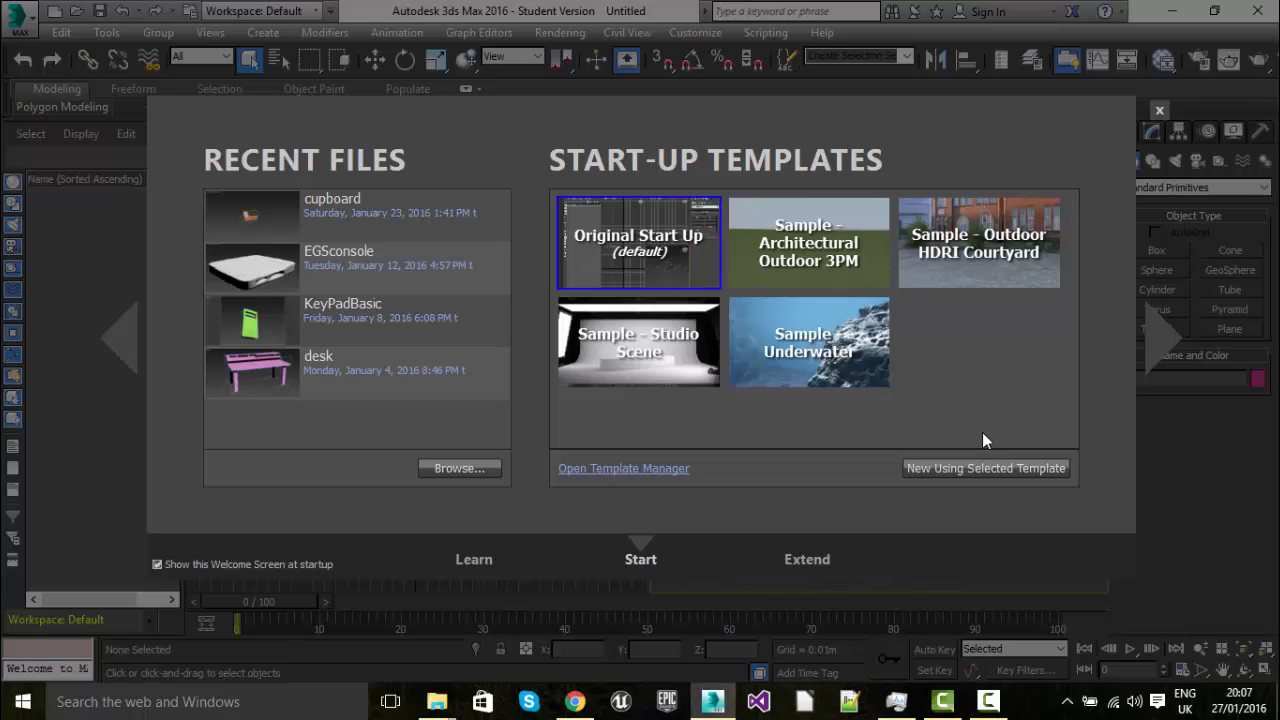
click(985, 466)
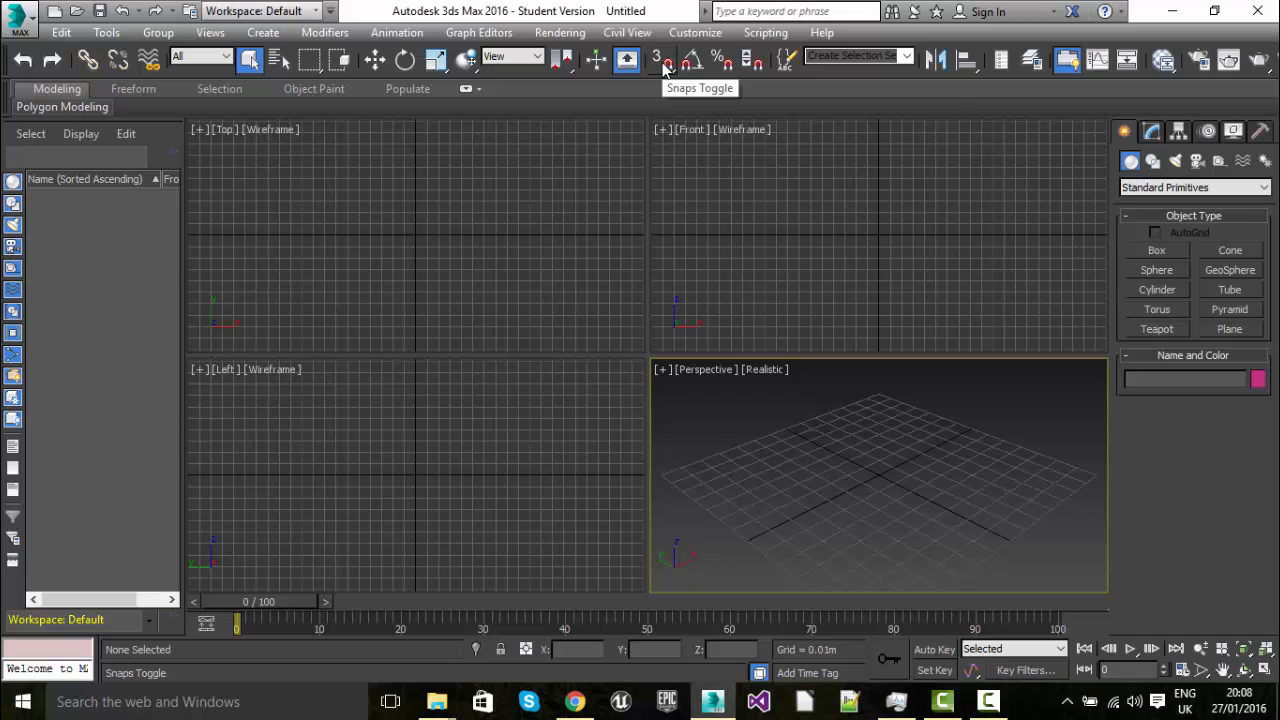
Step: Draw a trial box about 0.031 m long, 0.033 m wide and 0.03 m high in the perspective viewport without snapping, and delete it
key(s)
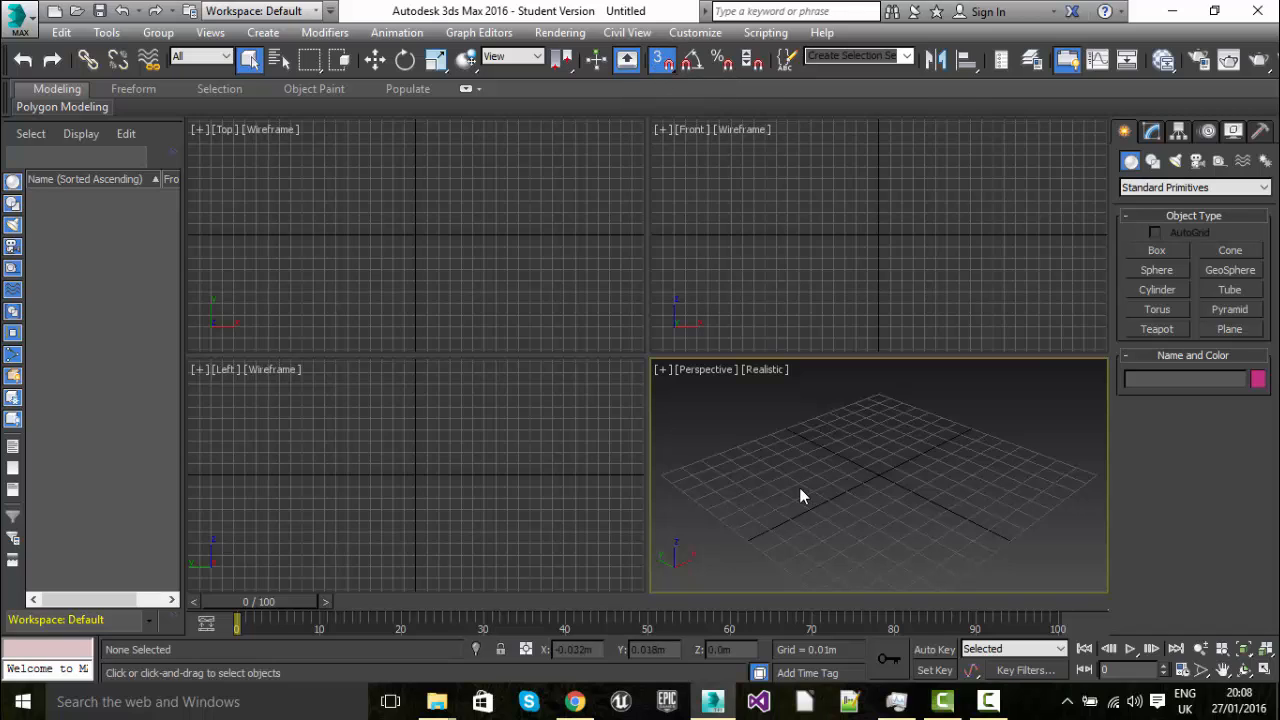
click(1160, 252)
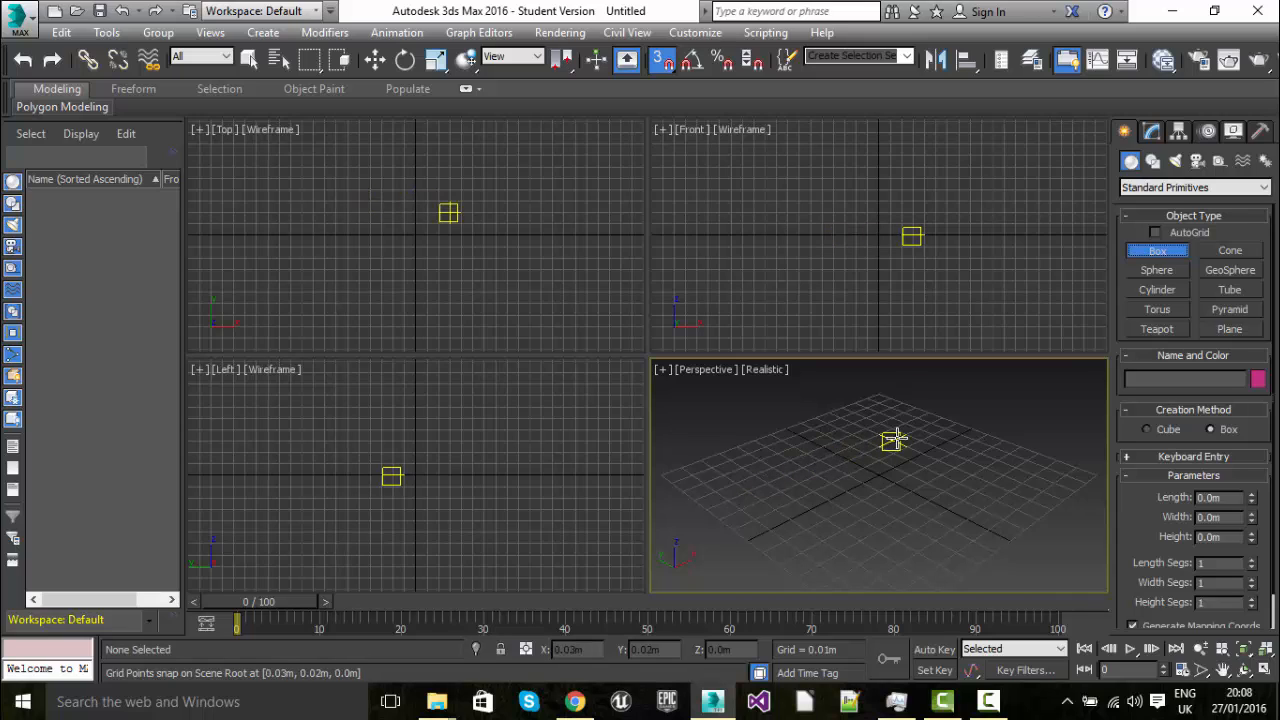
click(662, 59)
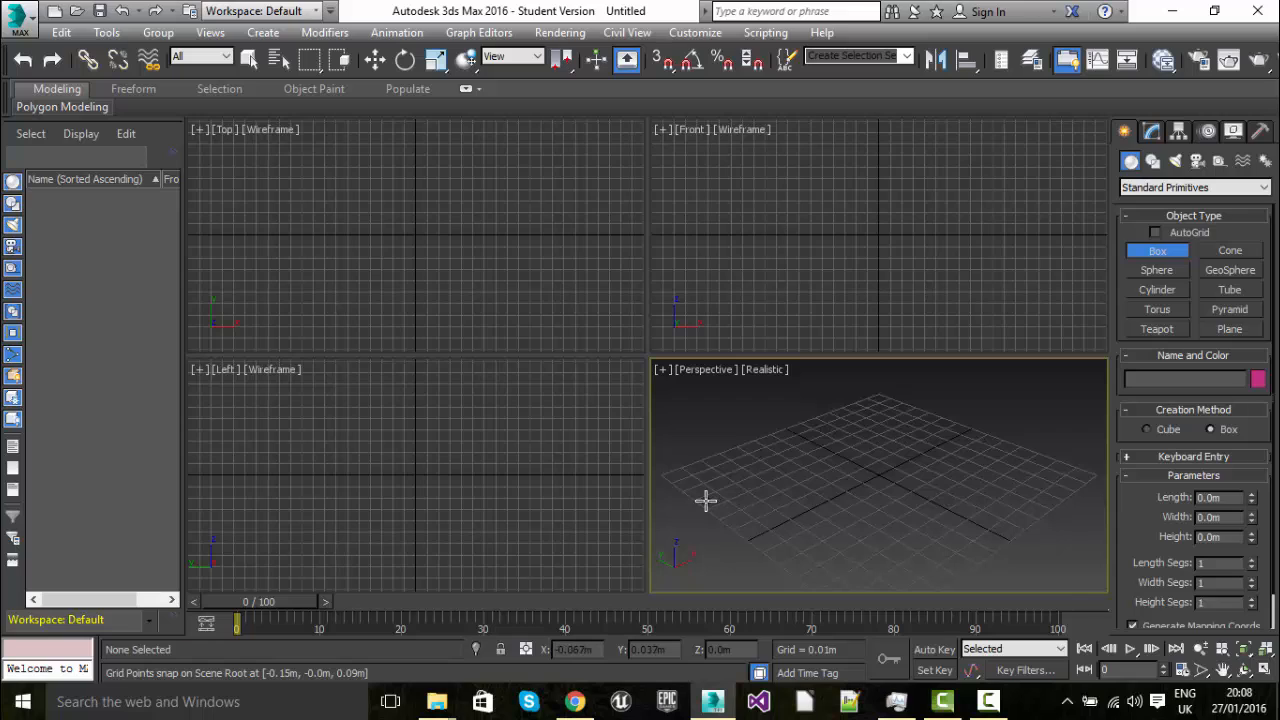
drag(729, 490, 834, 499)
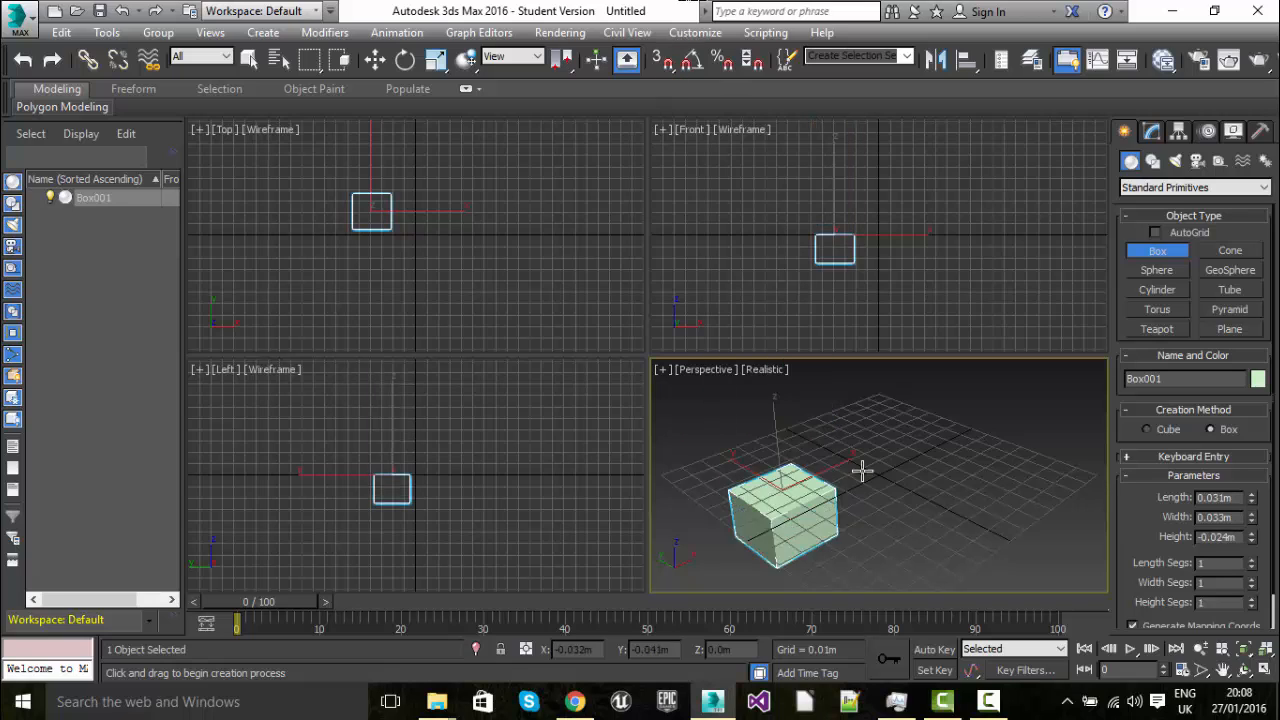
click(834, 380)
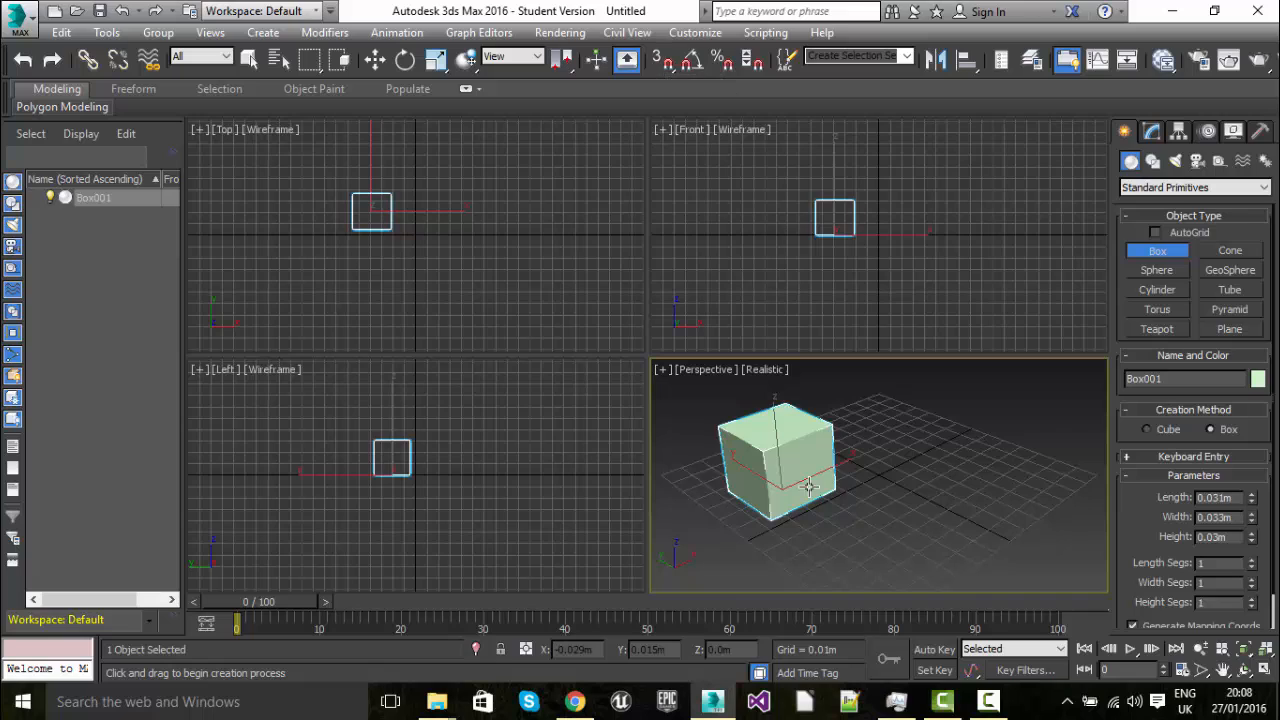
key(Delete)
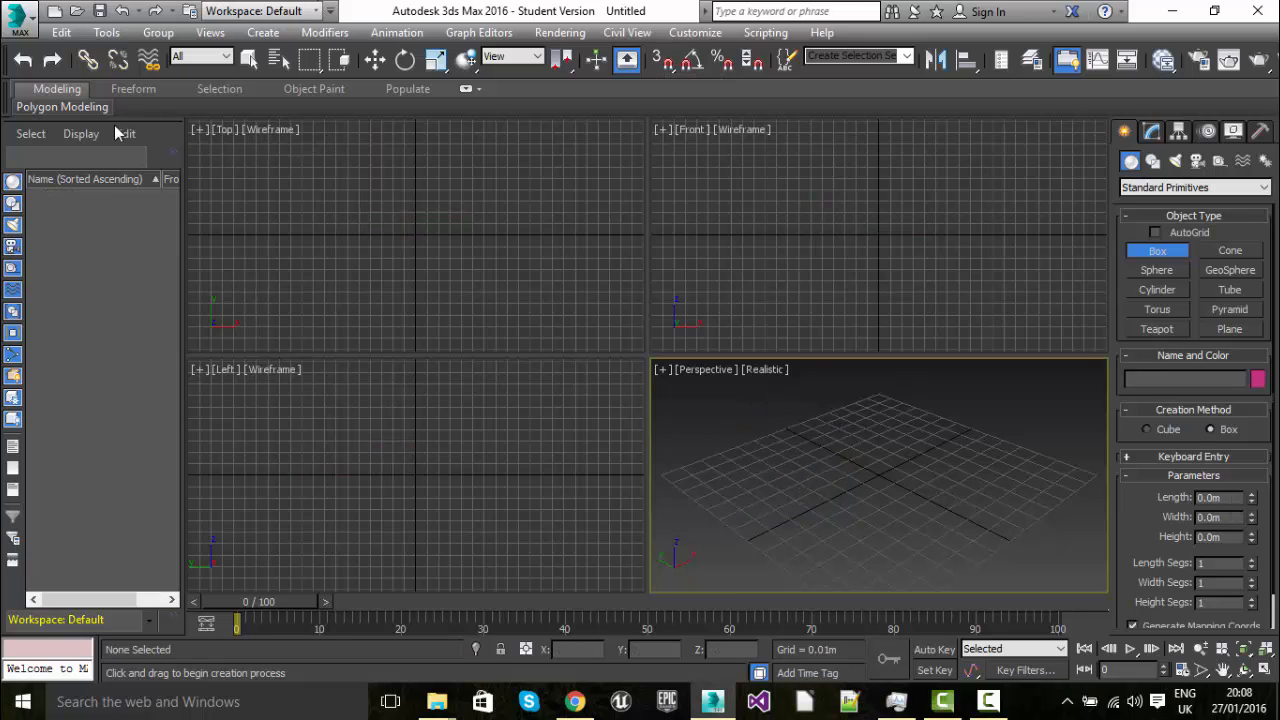
Step: Undock the Scene Explorer and close it to free space for the viewports
mouse_move(70, 108)
drag(30, 158, 283, 147)
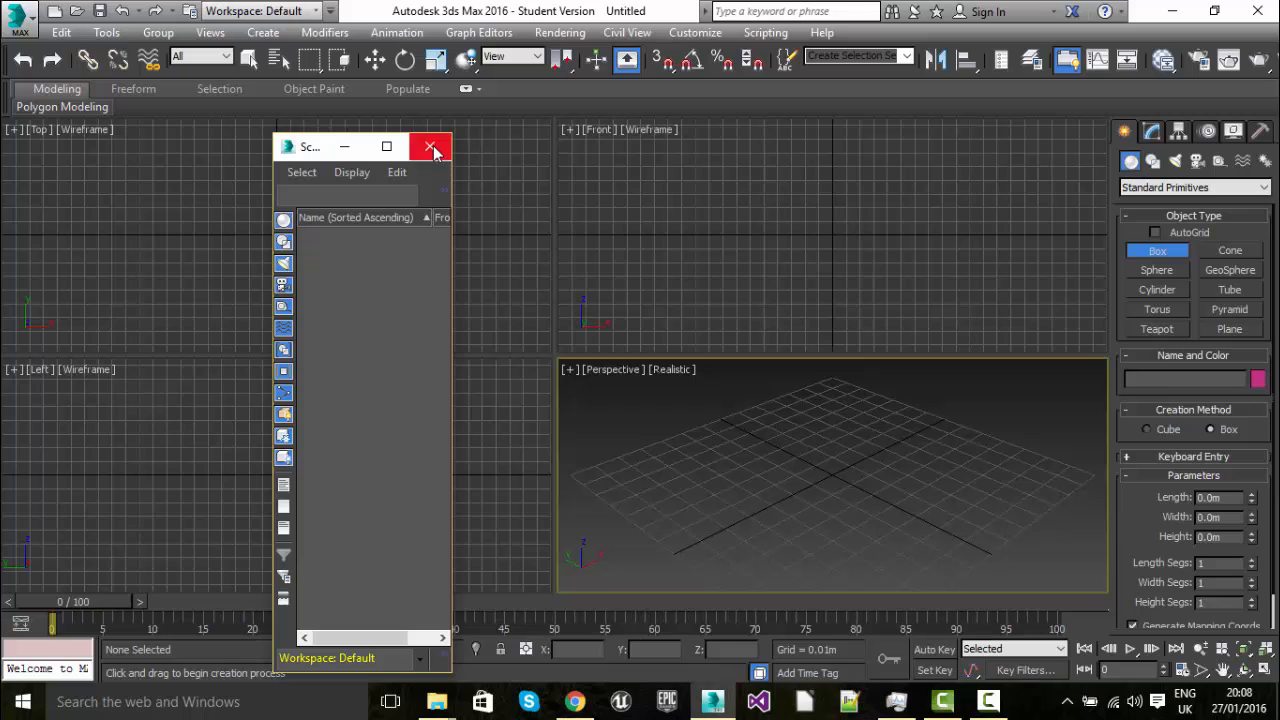
click(431, 148)
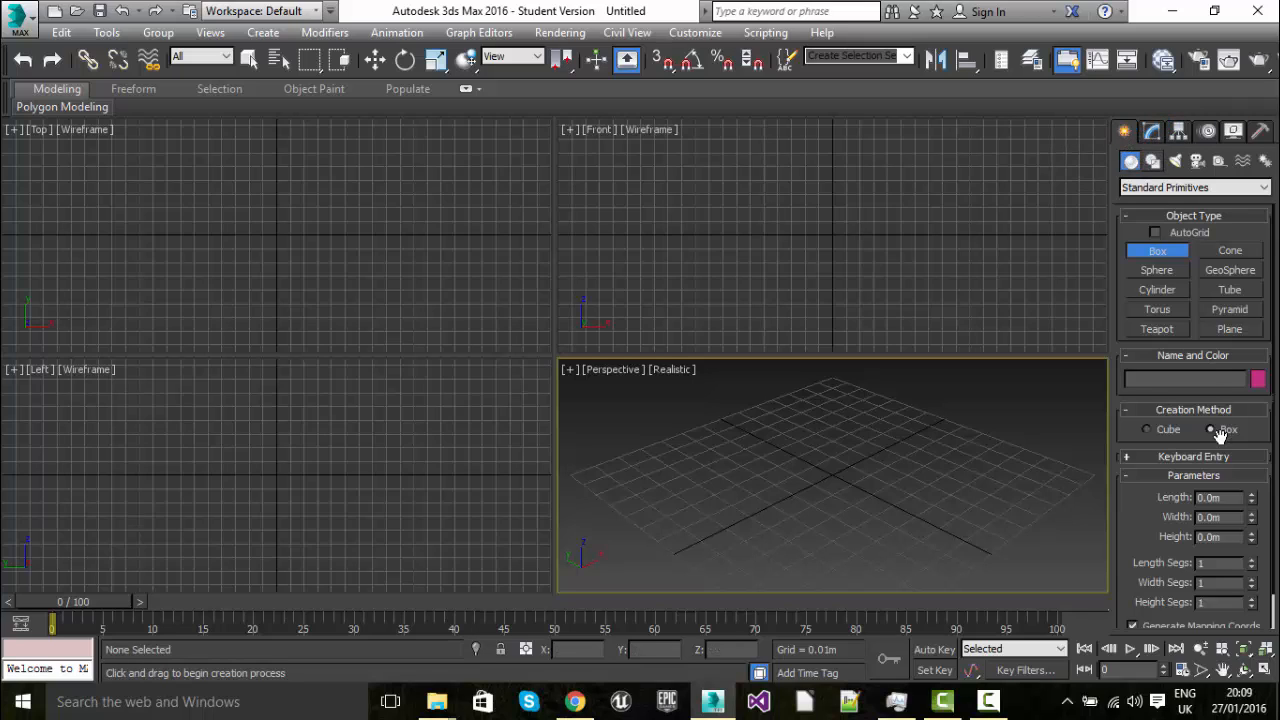
click(1155, 134)
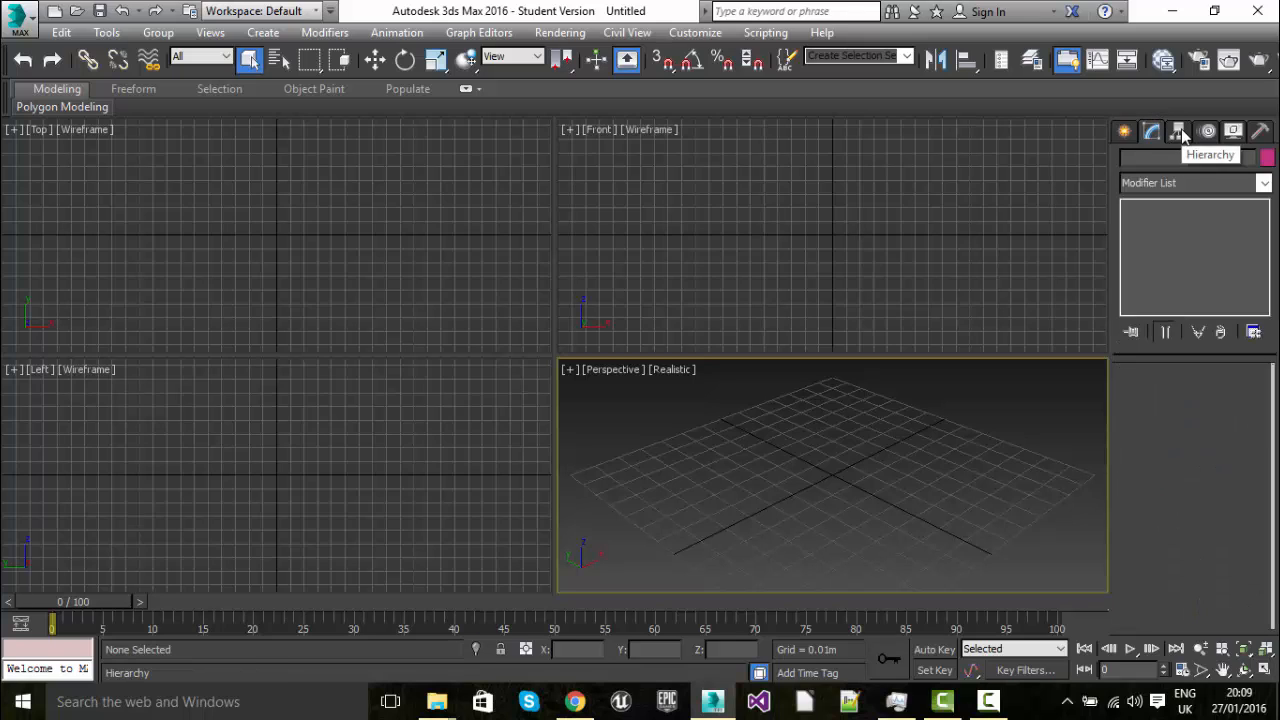
click(1181, 133)
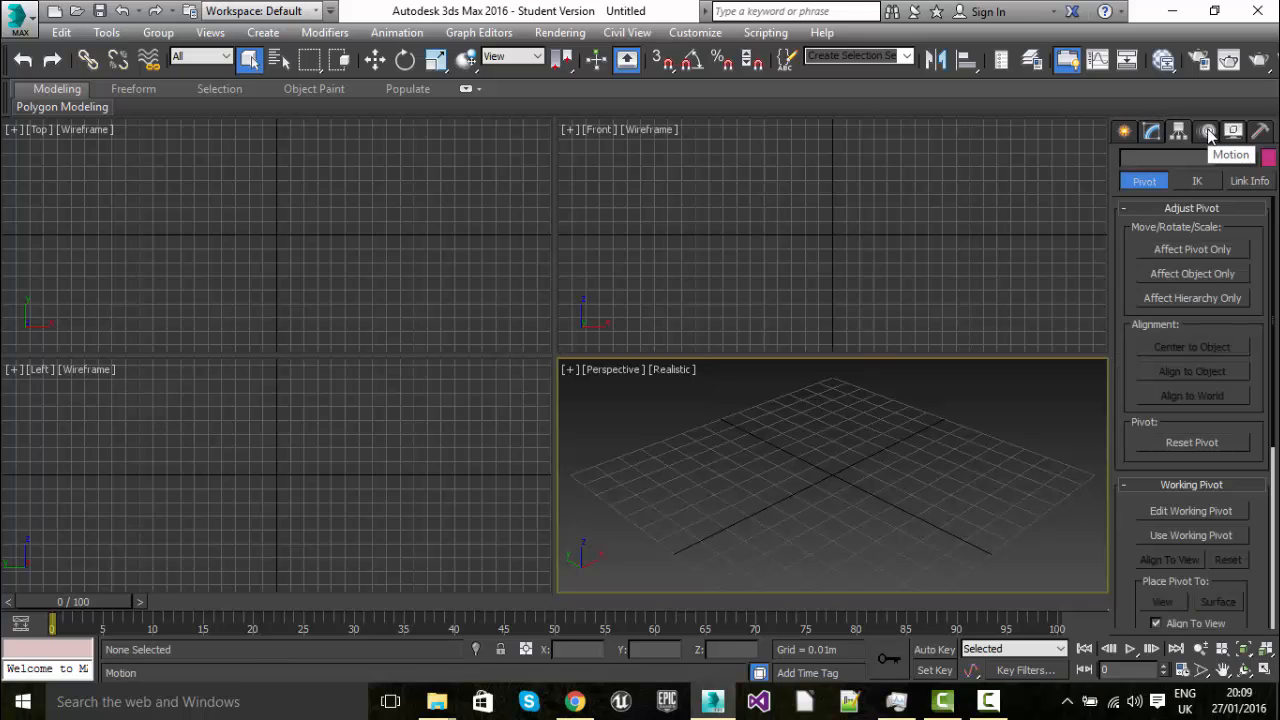
click(1209, 134)
click(1235, 135)
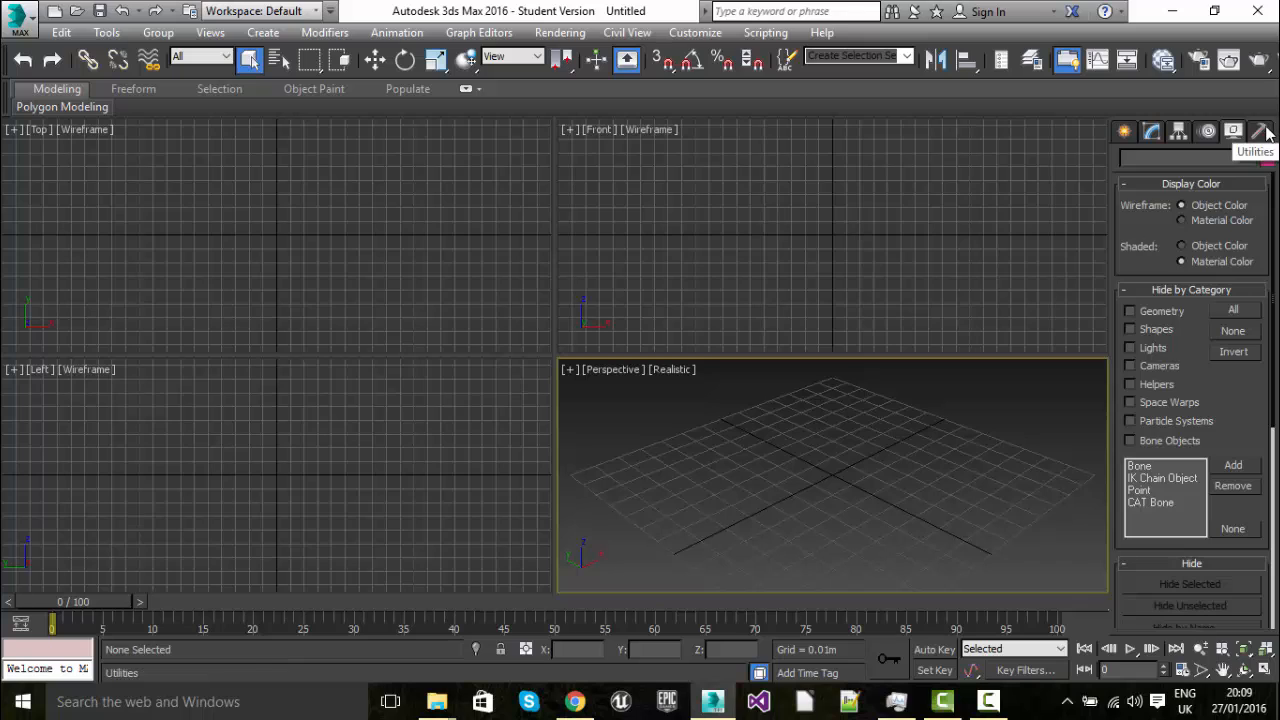
click(1265, 134)
click(1123, 132)
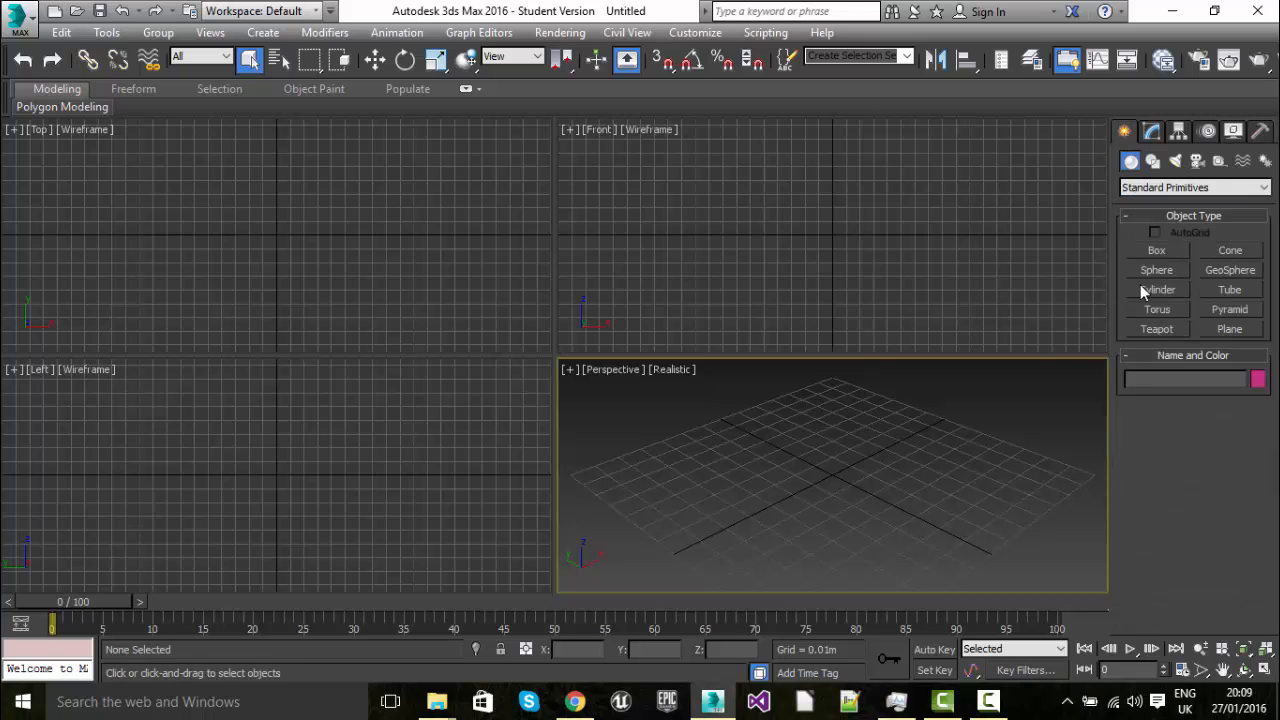
Step: Maximize the perspective viewport so it fills the whole viewport area
click(568, 370)
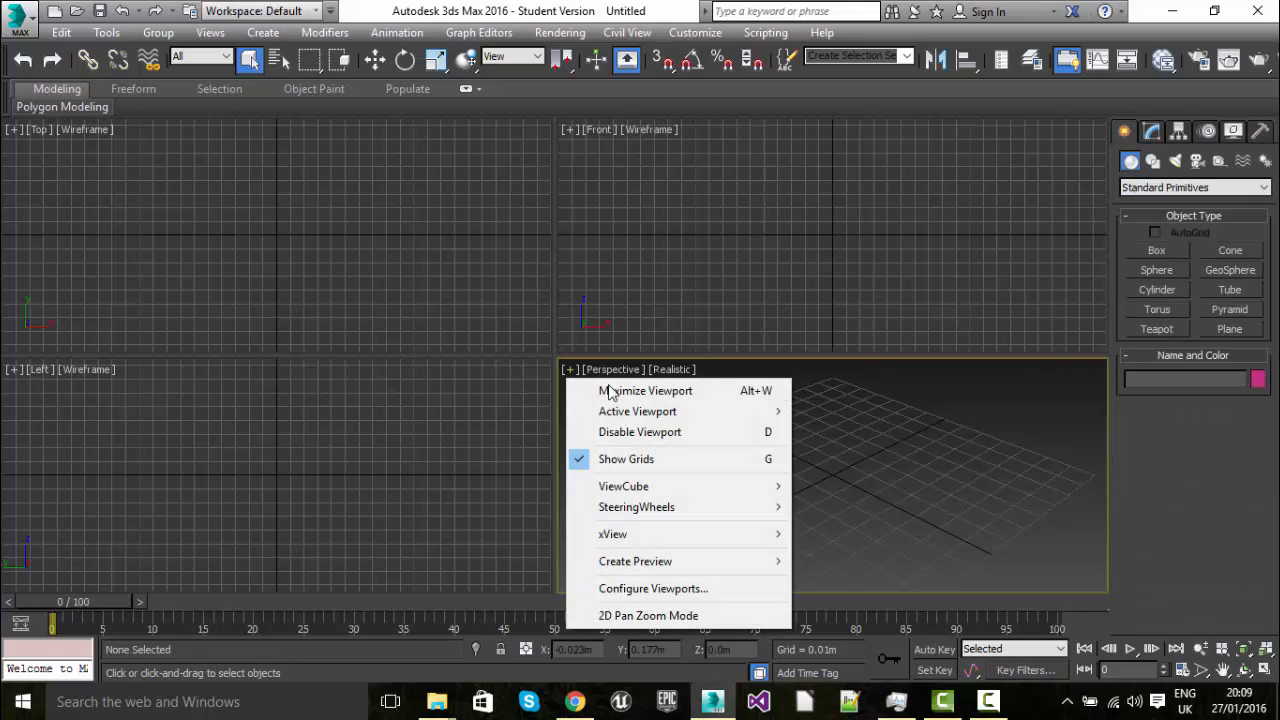
click(612, 391)
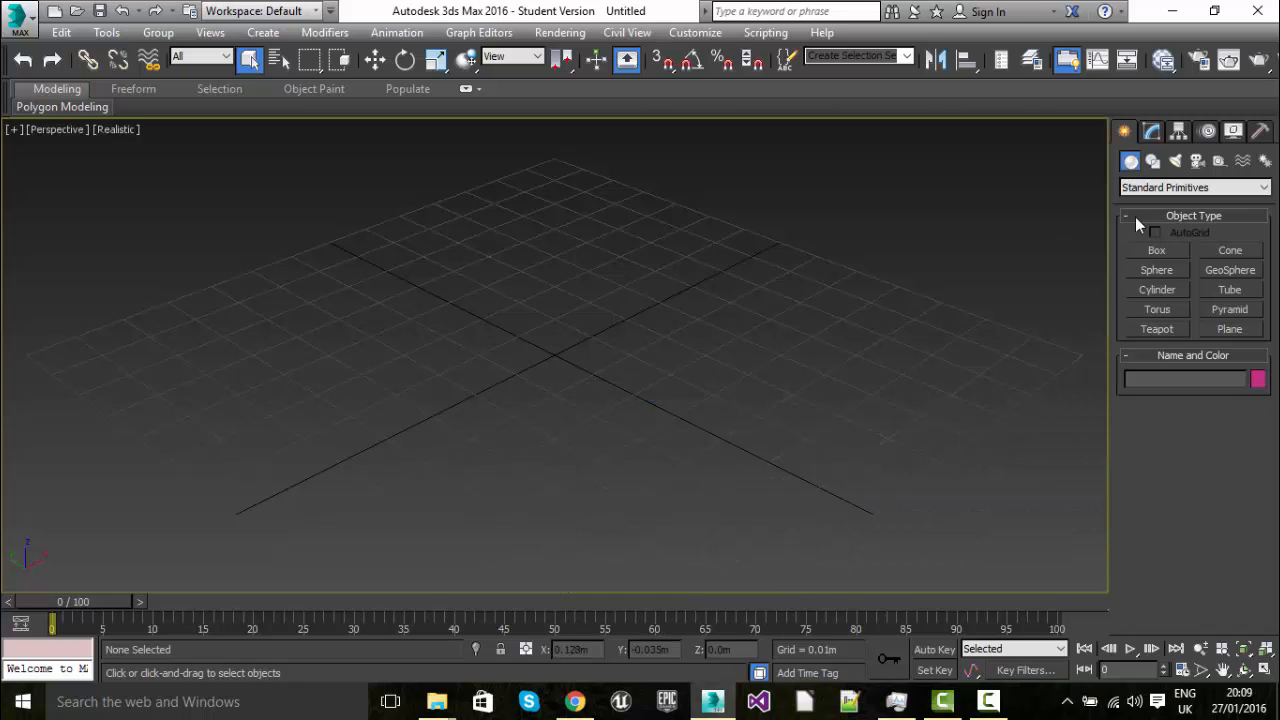
click(1148, 249)
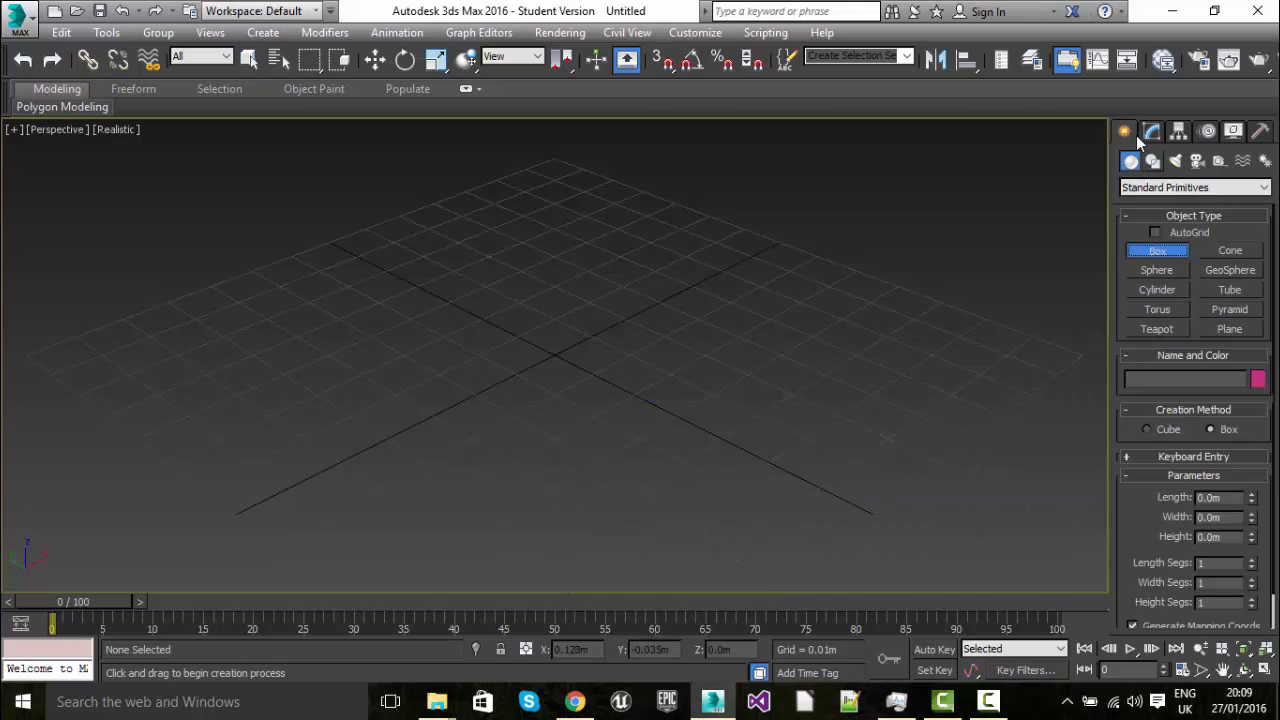
Step: With grid snapping on, create a pivot door about 0.06 m wide, 0.02 m deep and 0.033 m high near the grid origin
click(1193, 187)
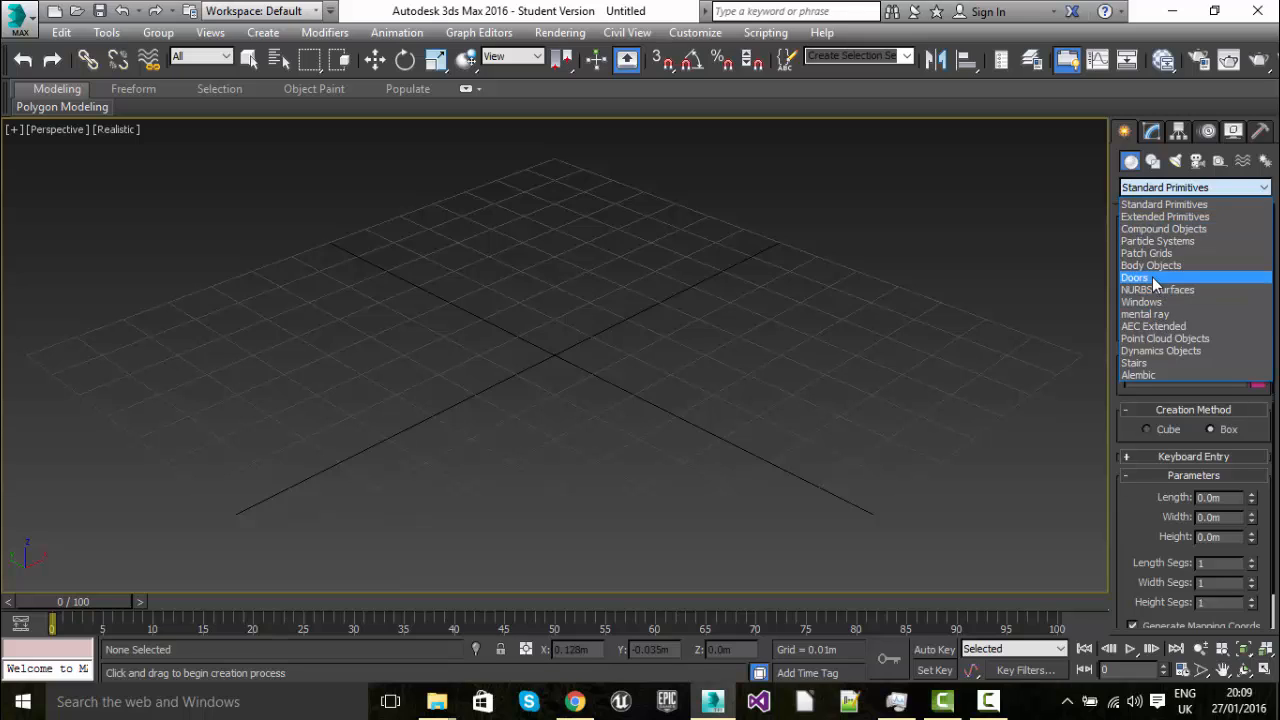
click(1152, 278)
click(1157, 251)
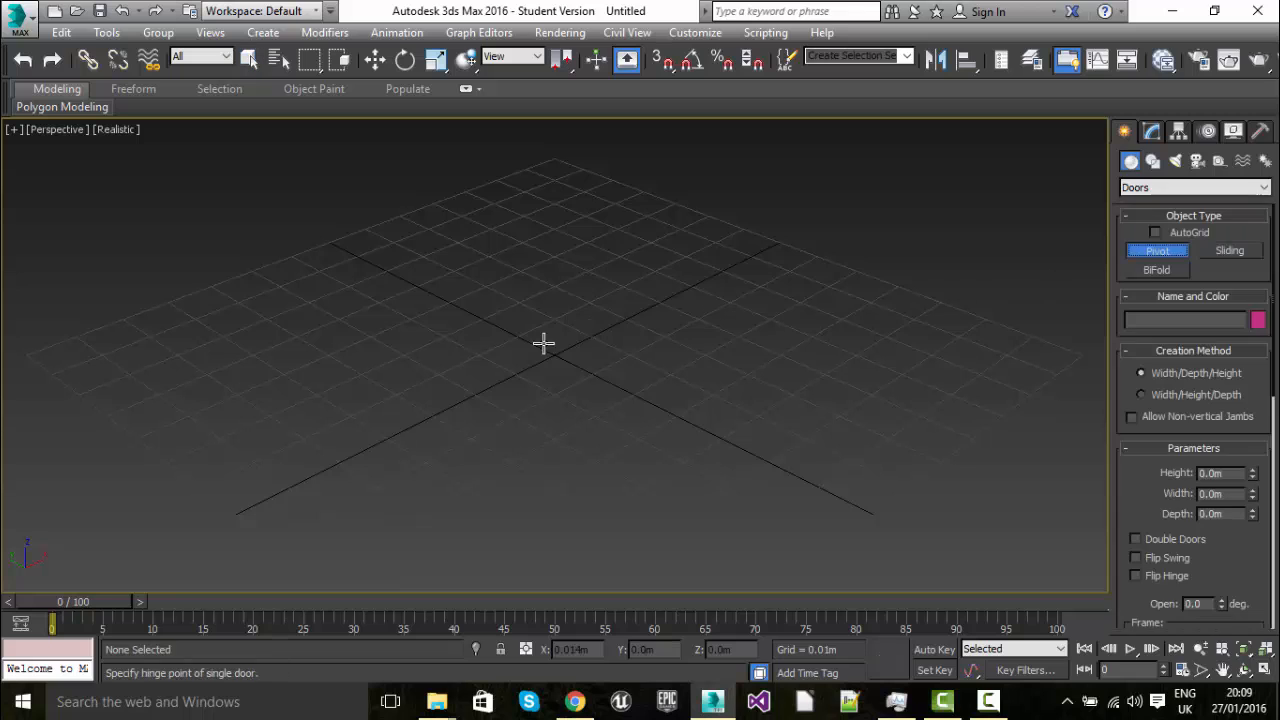
click(662, 59)
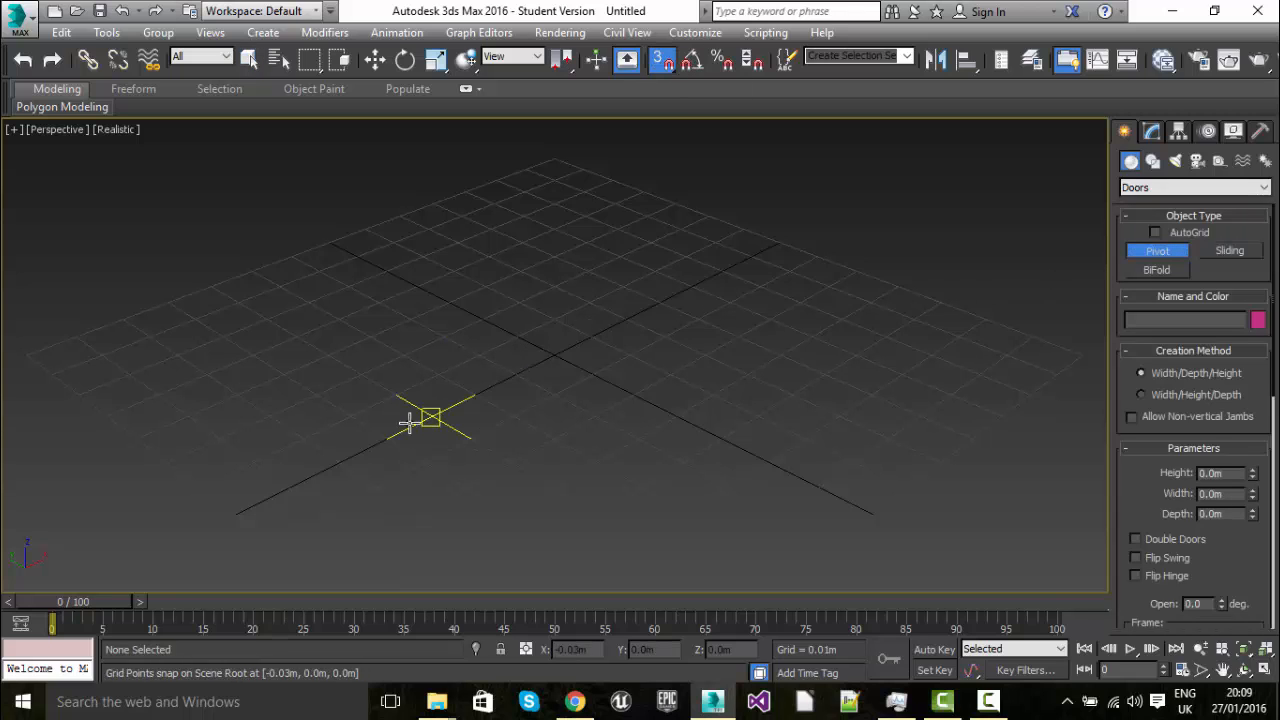
drag(428, 418, 650, 292)
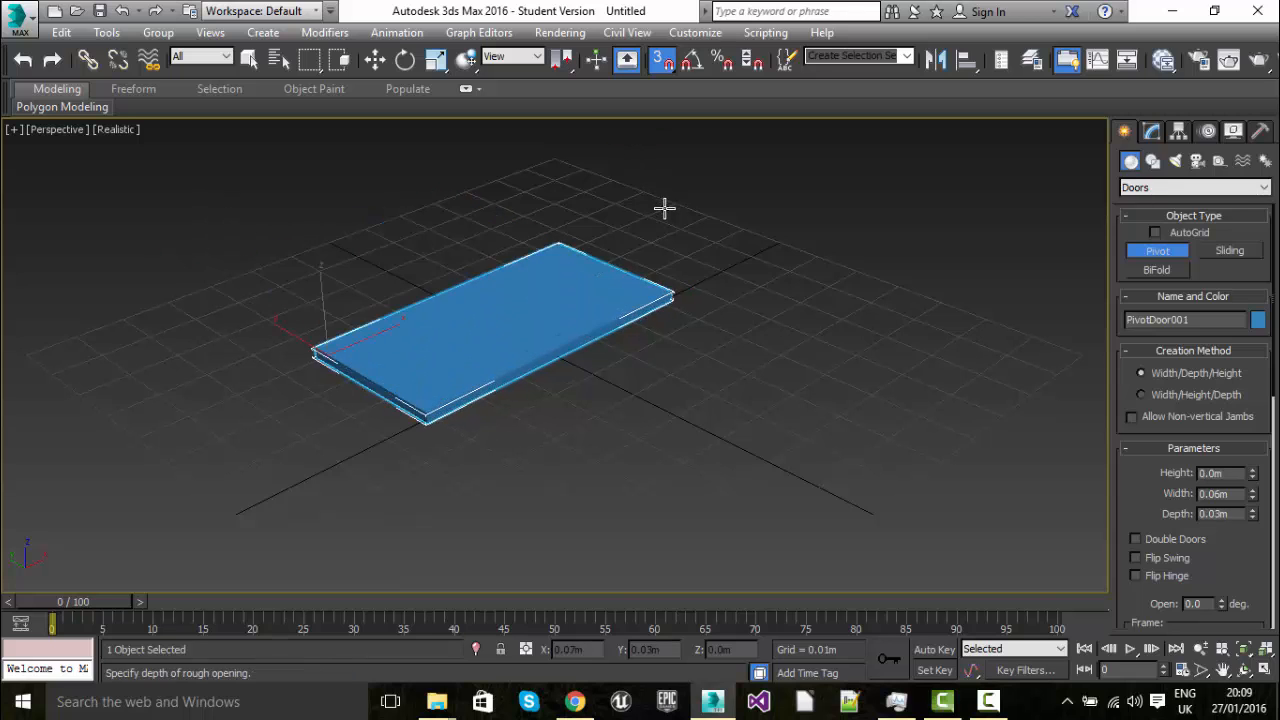
click(670, 219)
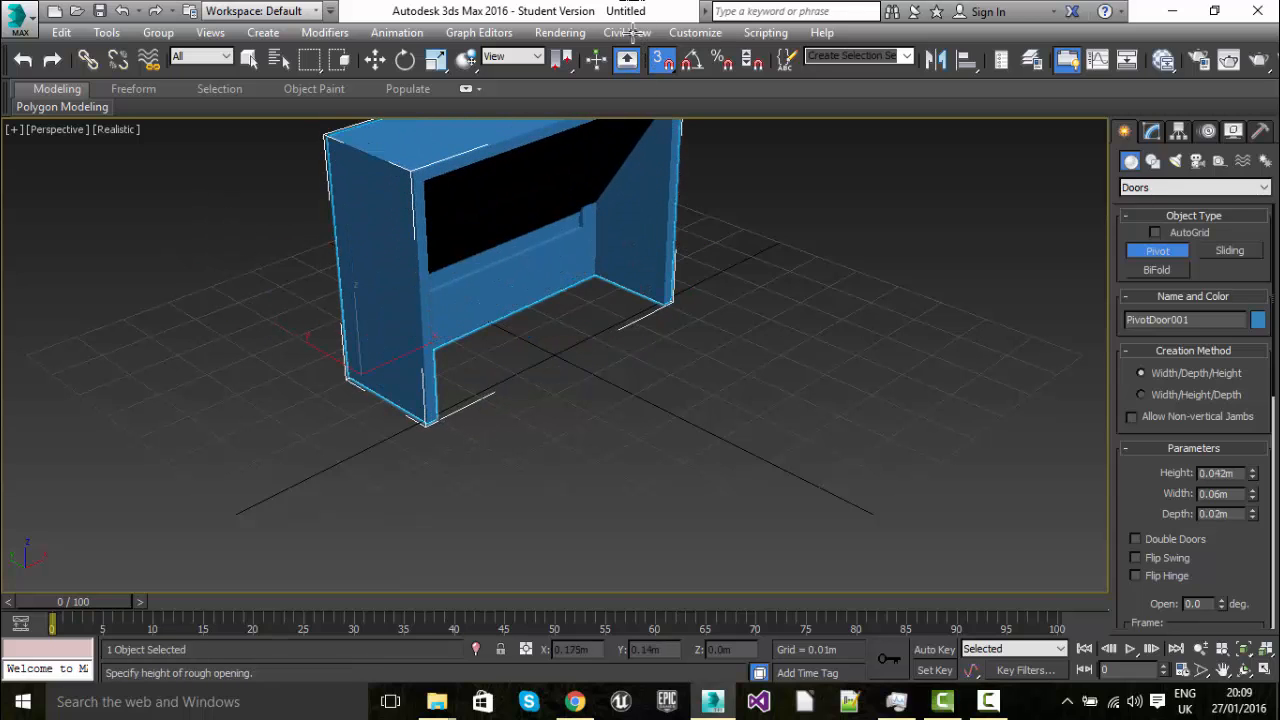
click(628, 60)
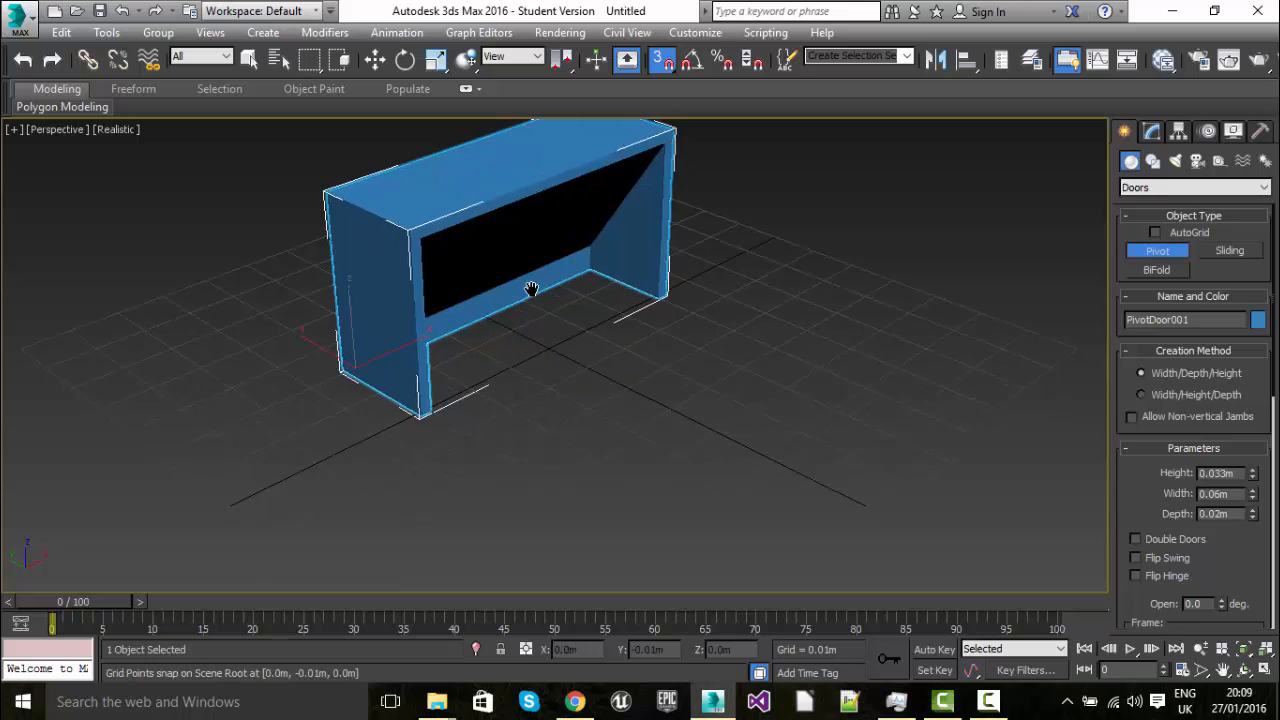
Step: Examine the pivot door from different angles and distances in the maximized perspective viewport
middle_drag(575, 395, 637, 434)
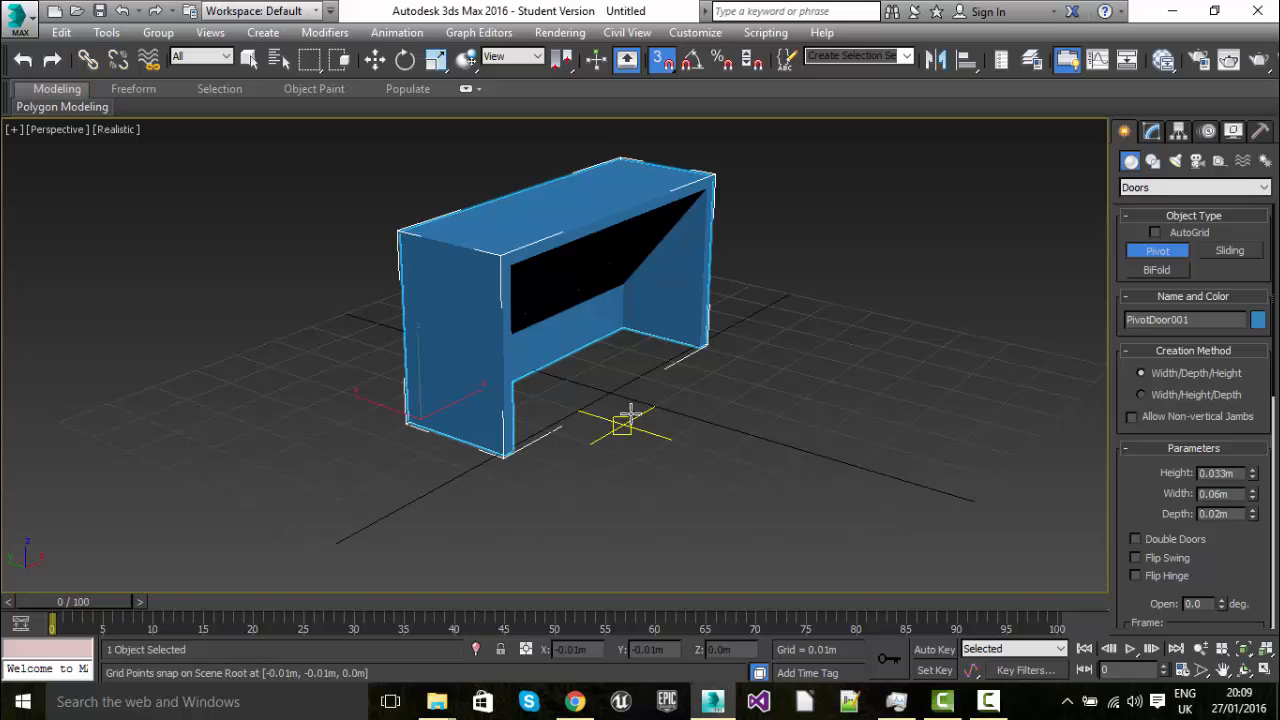
alt+middle_drag(622, 421, 551, 423)
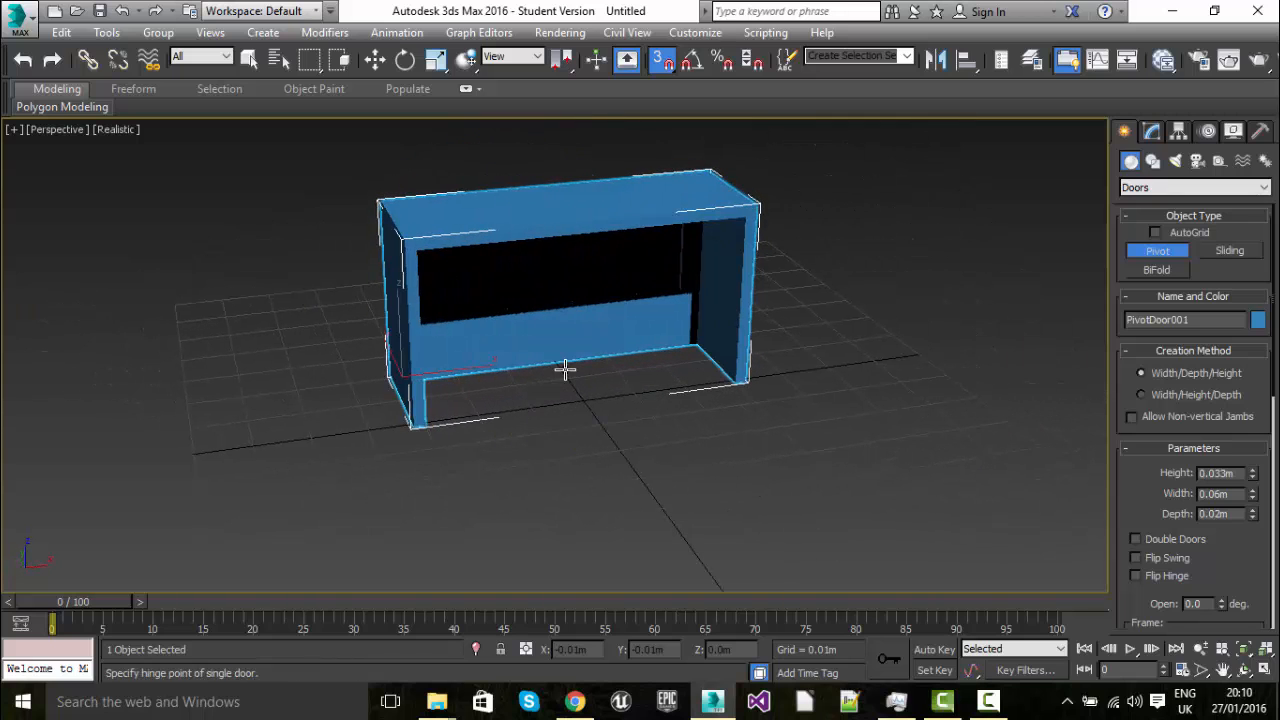
scroll(564, 372, down, 5)
scroll(561, 368, up, 4)
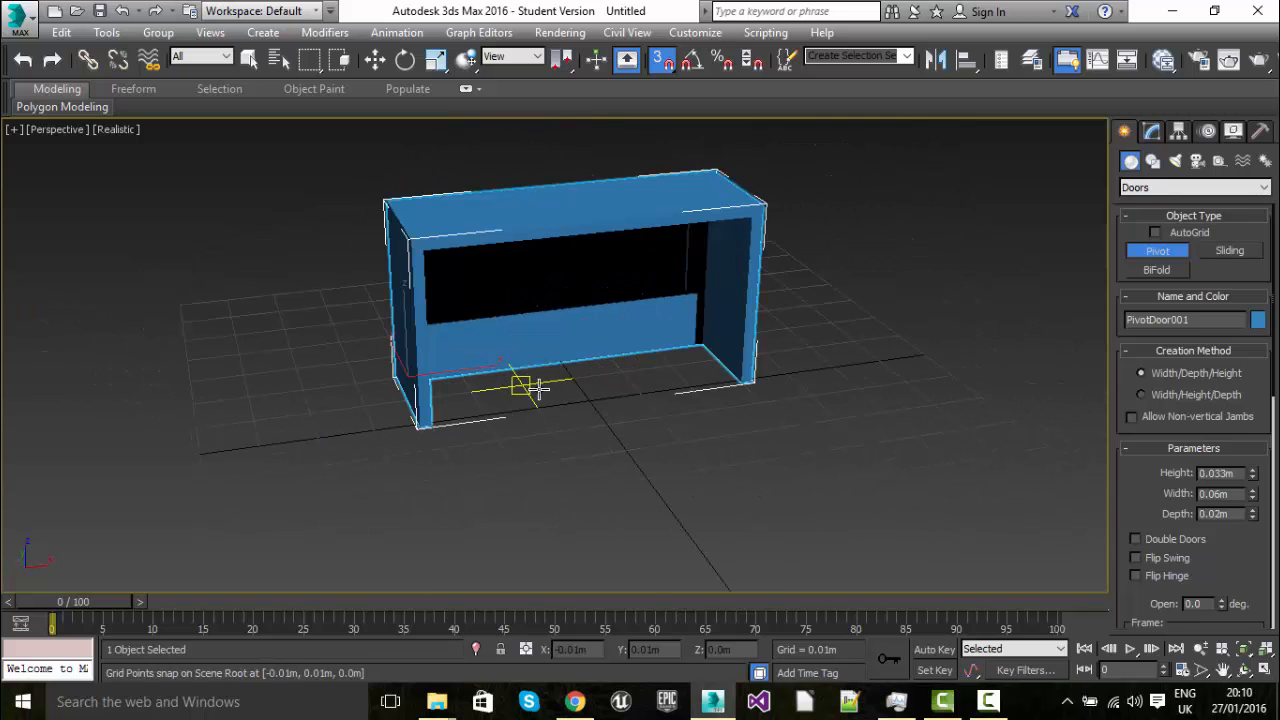
scroll(563, 360, up, 4)
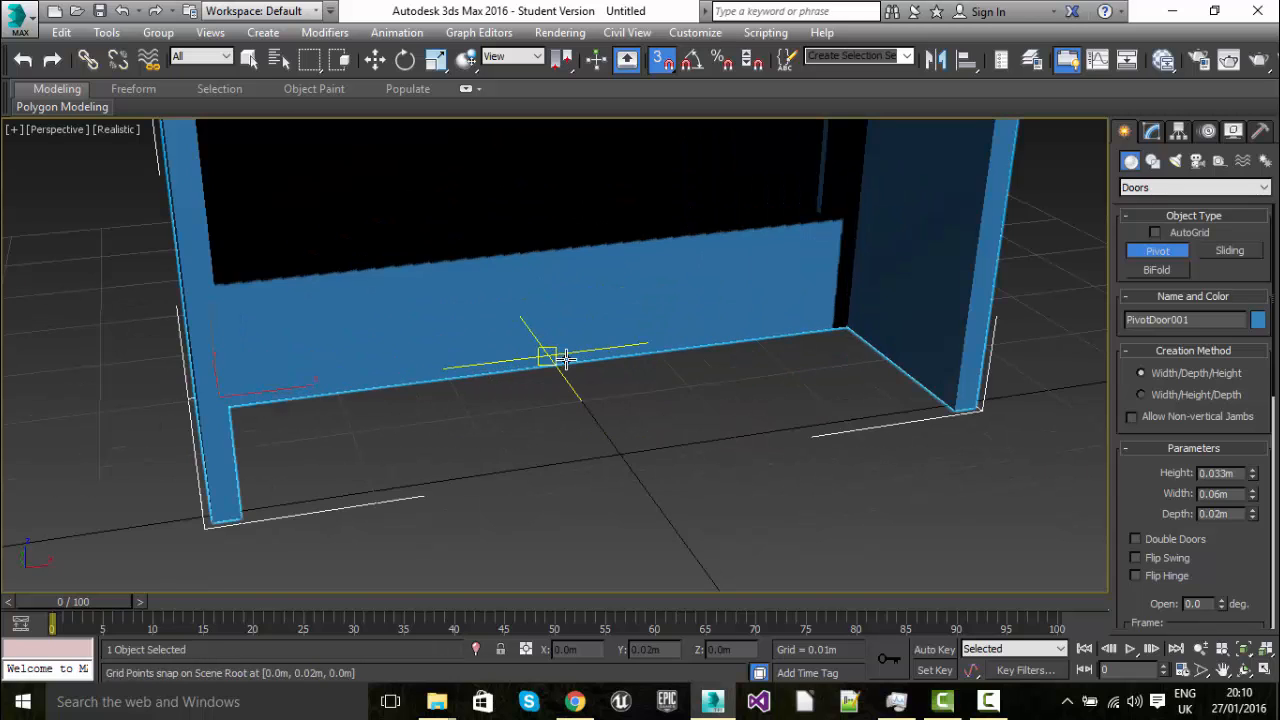
scroll(550, 357, down, 2)
scroll(508, 315, down, 4)
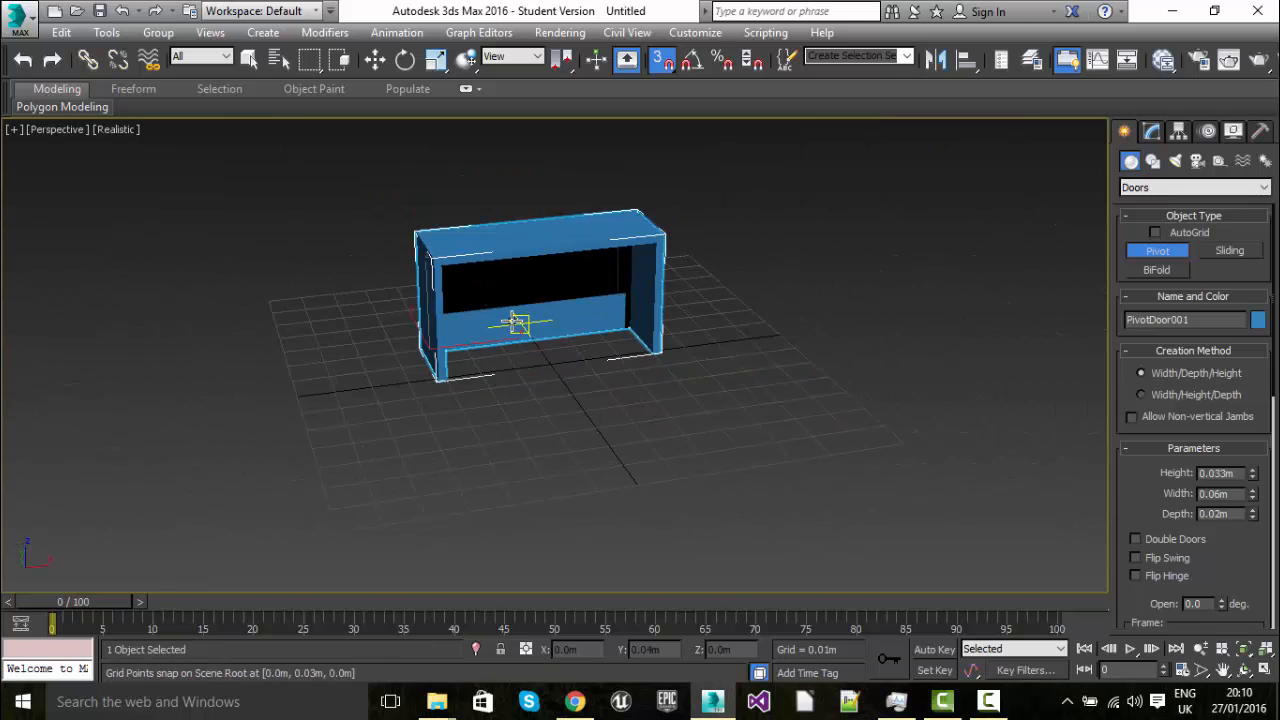
scroll(512, 318, up, 2)
Step: Restore the four-viewport layout and frame the pivot door more closely in the perspective viewport
click(13, 130)
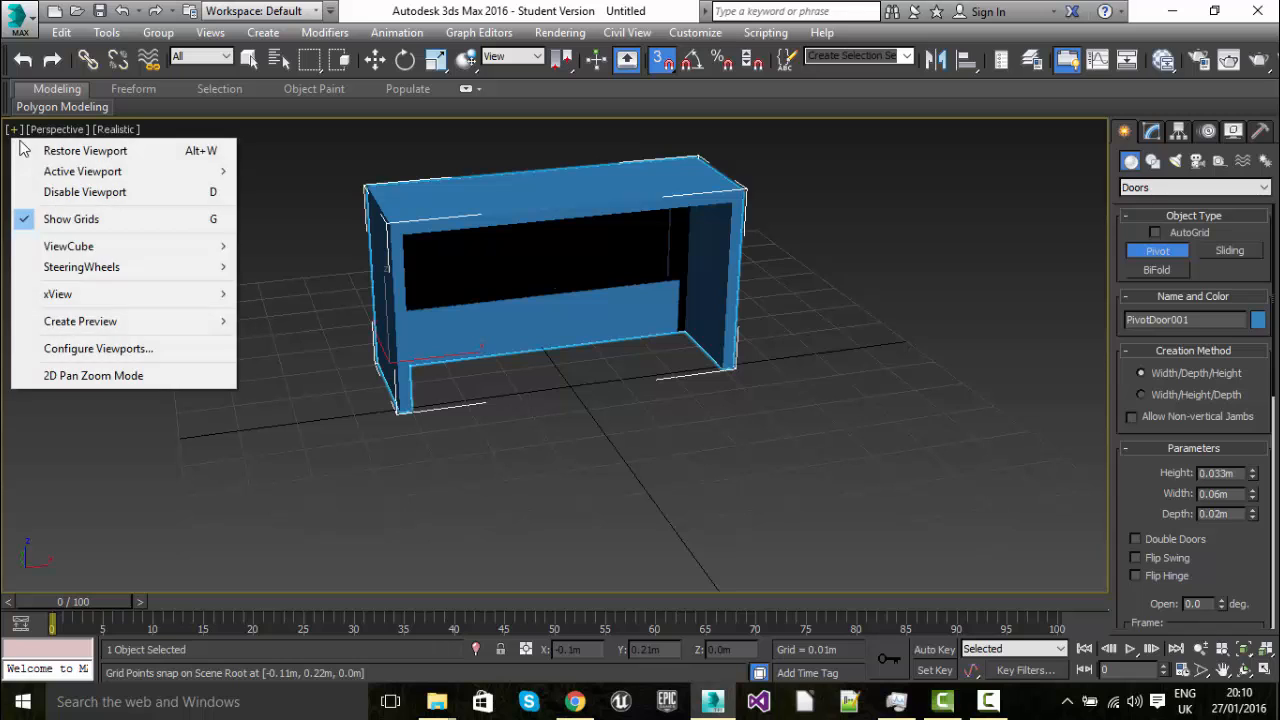
click(60, 145)
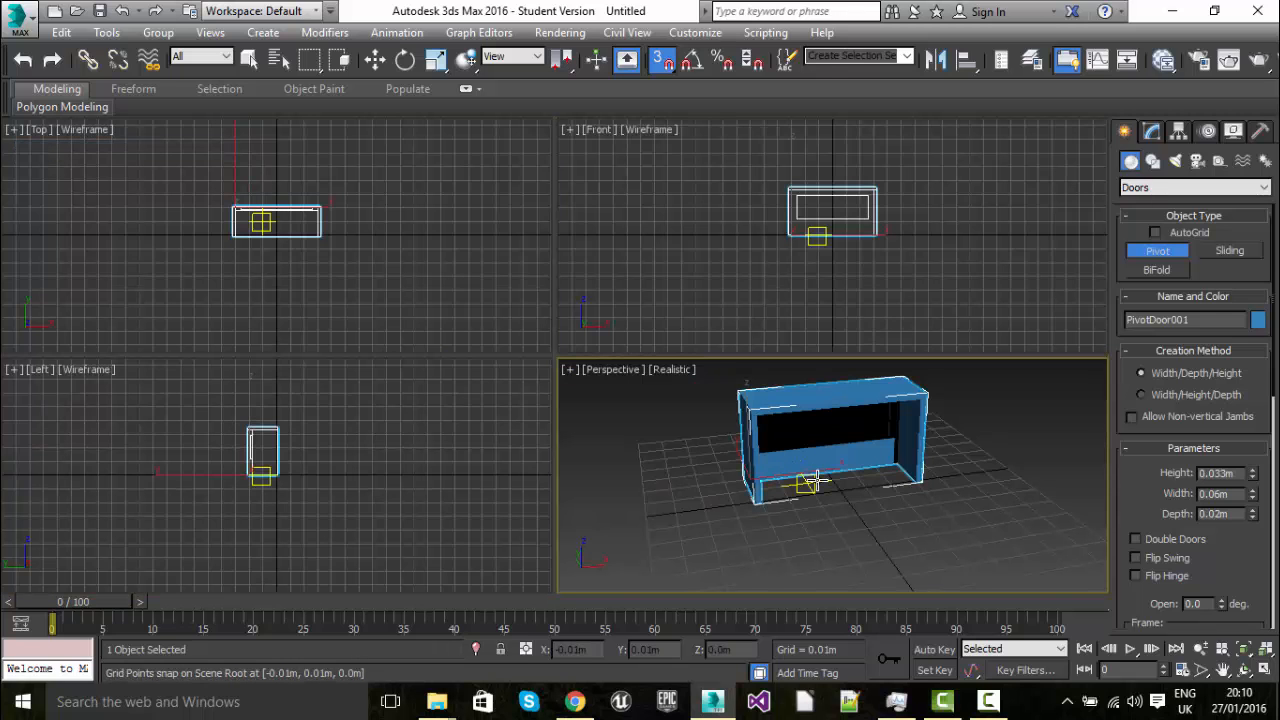
scroll(832, 466, up, 4)
scroll(820, 466, down, 5)
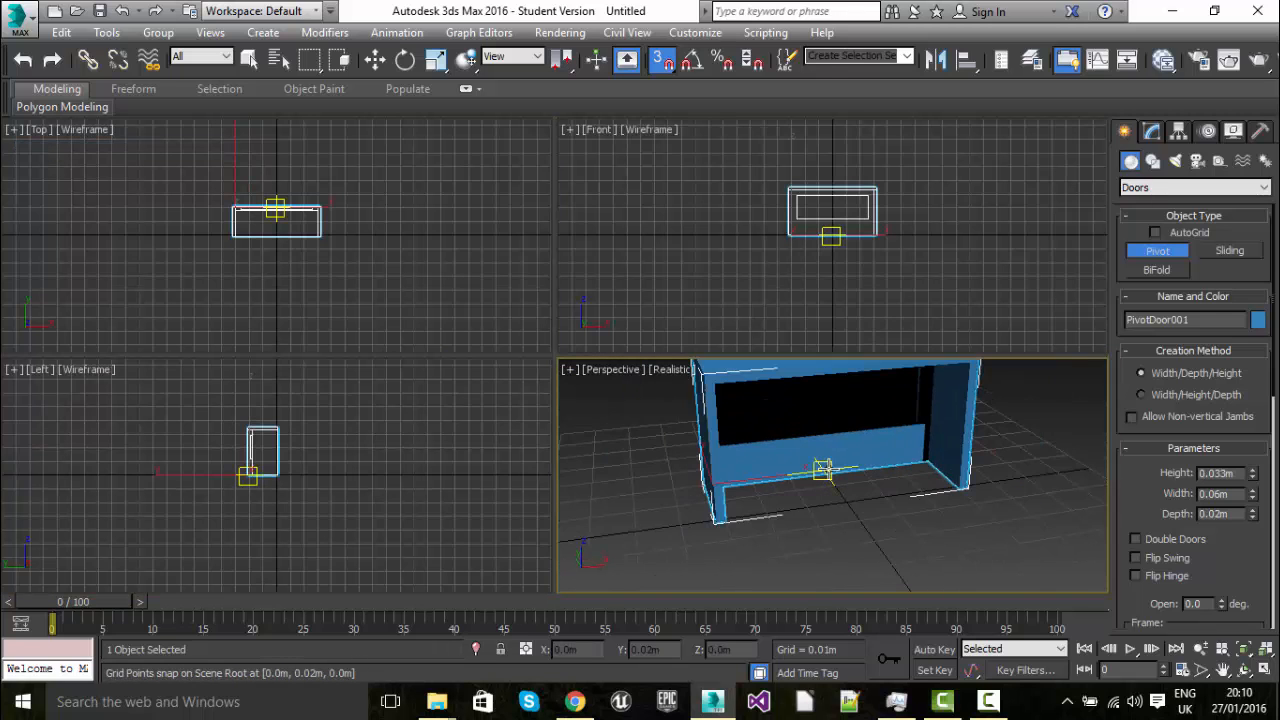
scroll(820, 466, up, 2)
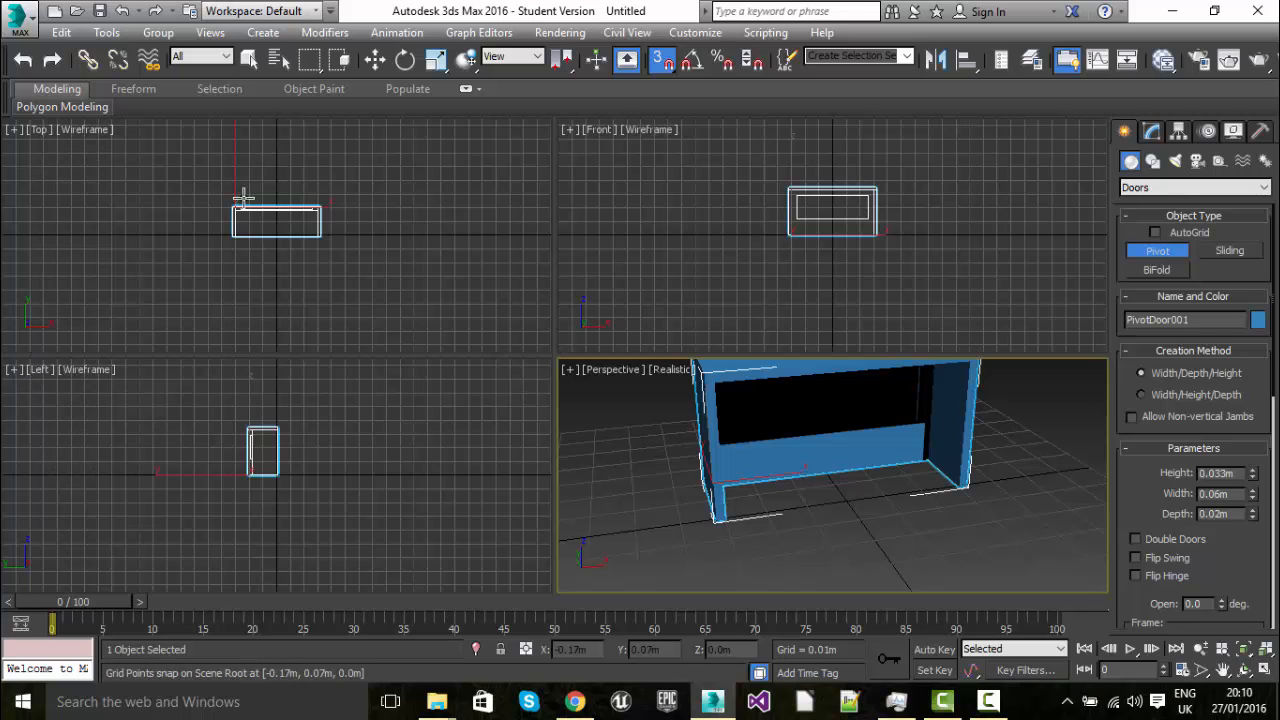
Step: Start a second pivot door about 0.072 m wide beside the first one in the top viewport, and cancel it
drag(221, 193, 166, 280)
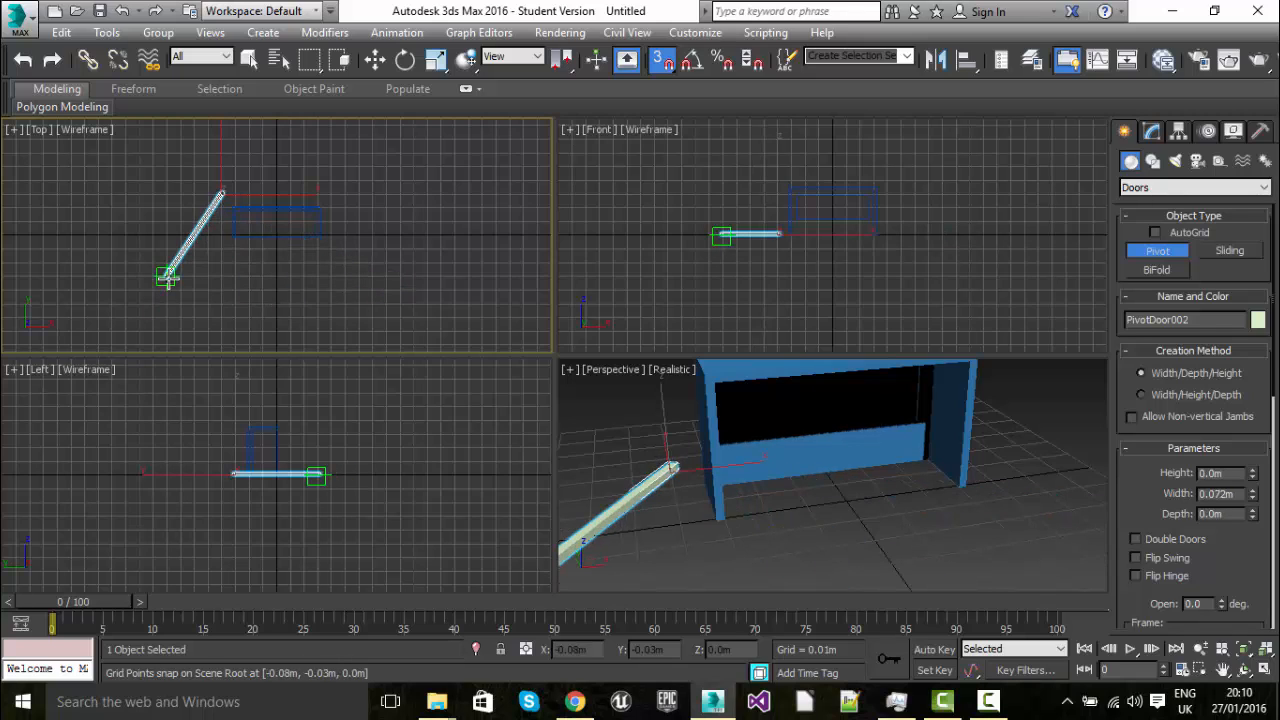
right_click(166, 280)
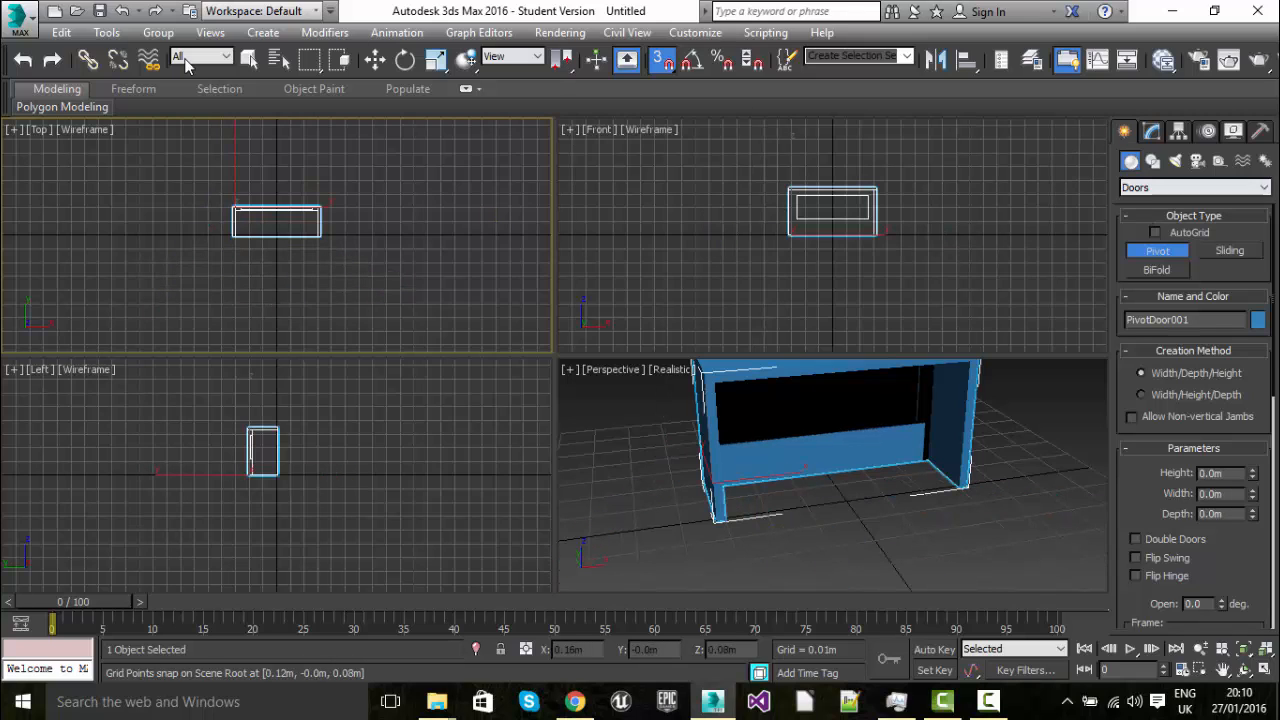
Step: Practise selecting the pivot door with a selection window in the top viewport and clearing the selection
drag(203, 170, 383, 313)
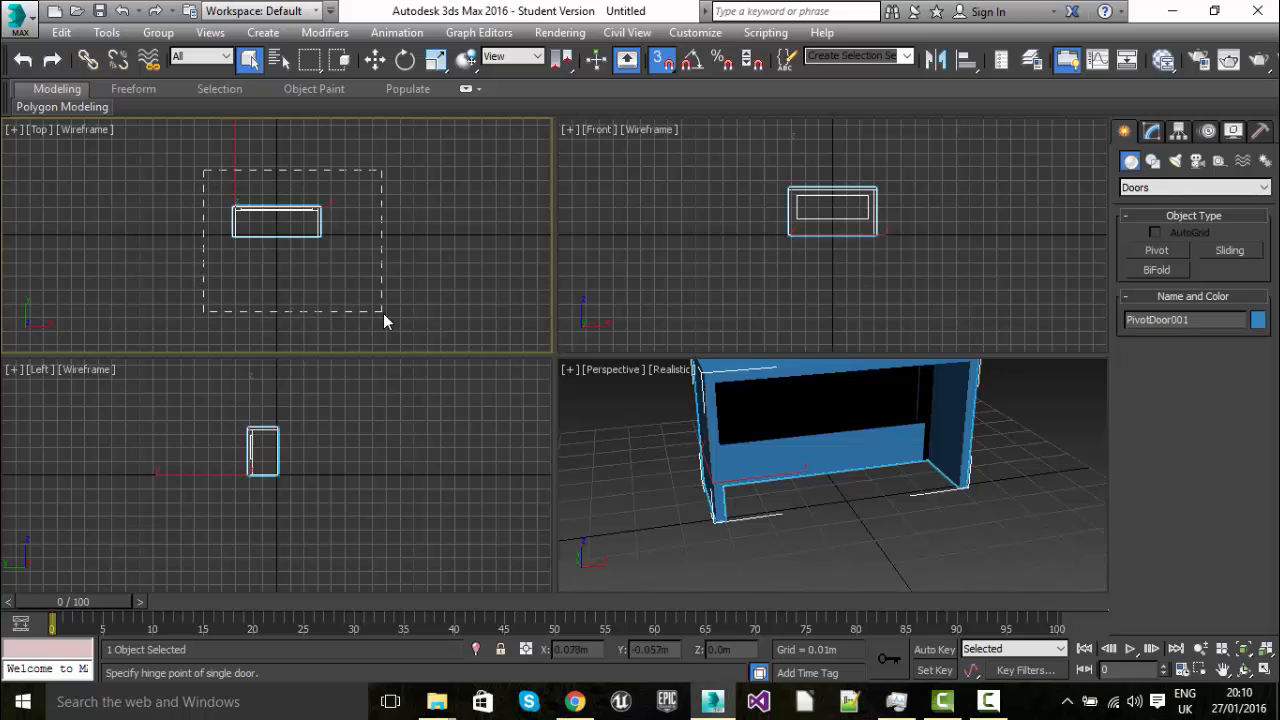
right_click(629, 374)
click(360, 255)
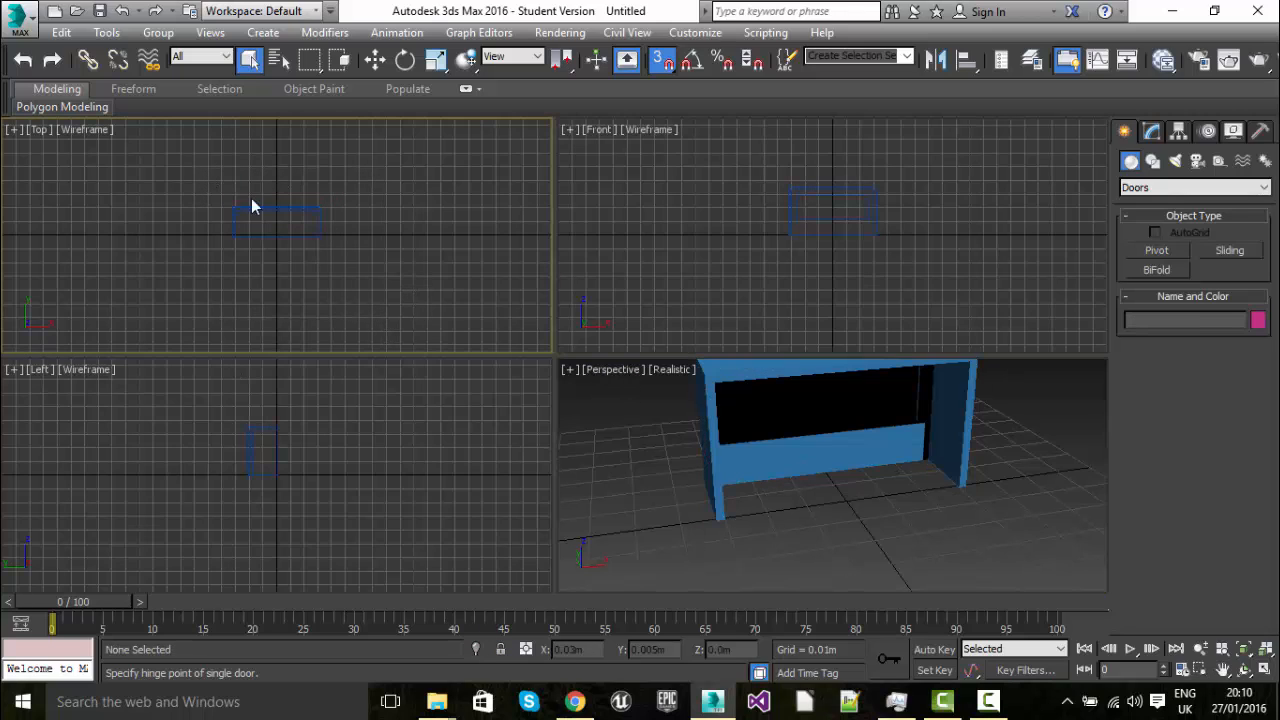
drag(192, 174, 386, 318)
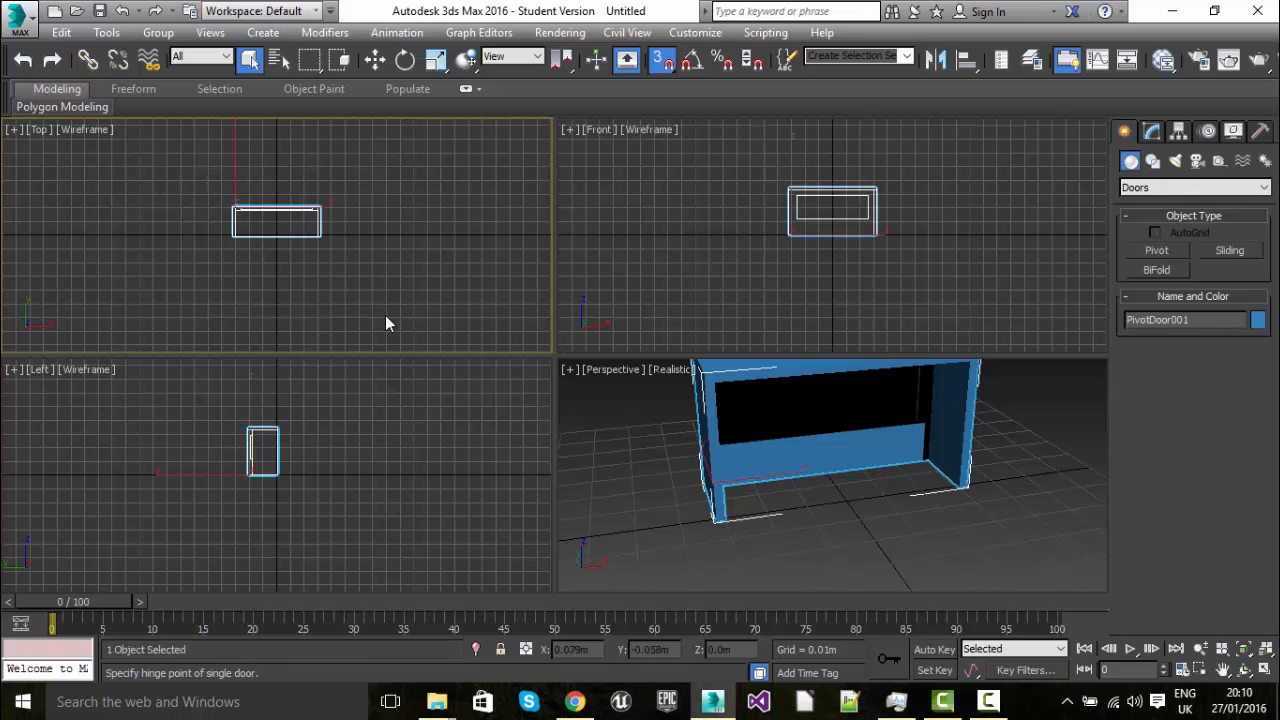
click(290, 169)
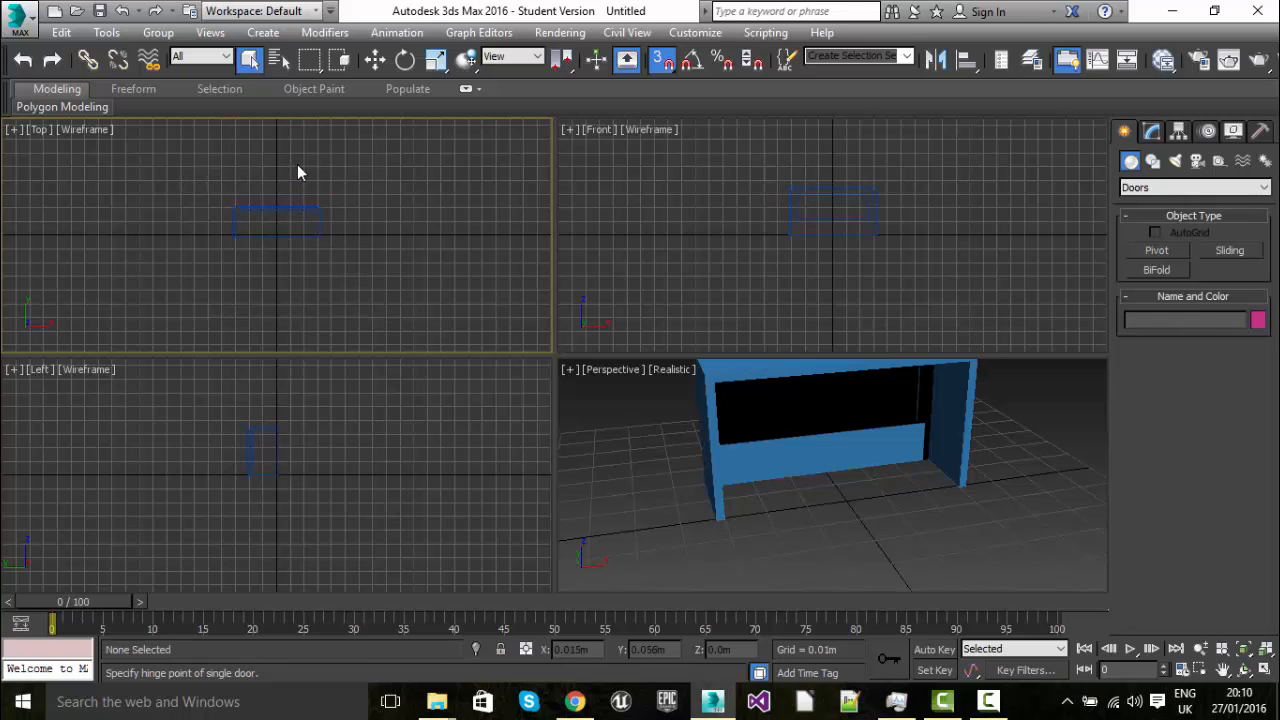
Step: Select the pivot door with a selection window and delete it from the scene
drag(296, 160, 343, 285)
middle_drag(779, 524, 774, 583)
drag(741, 150, 916, 290)
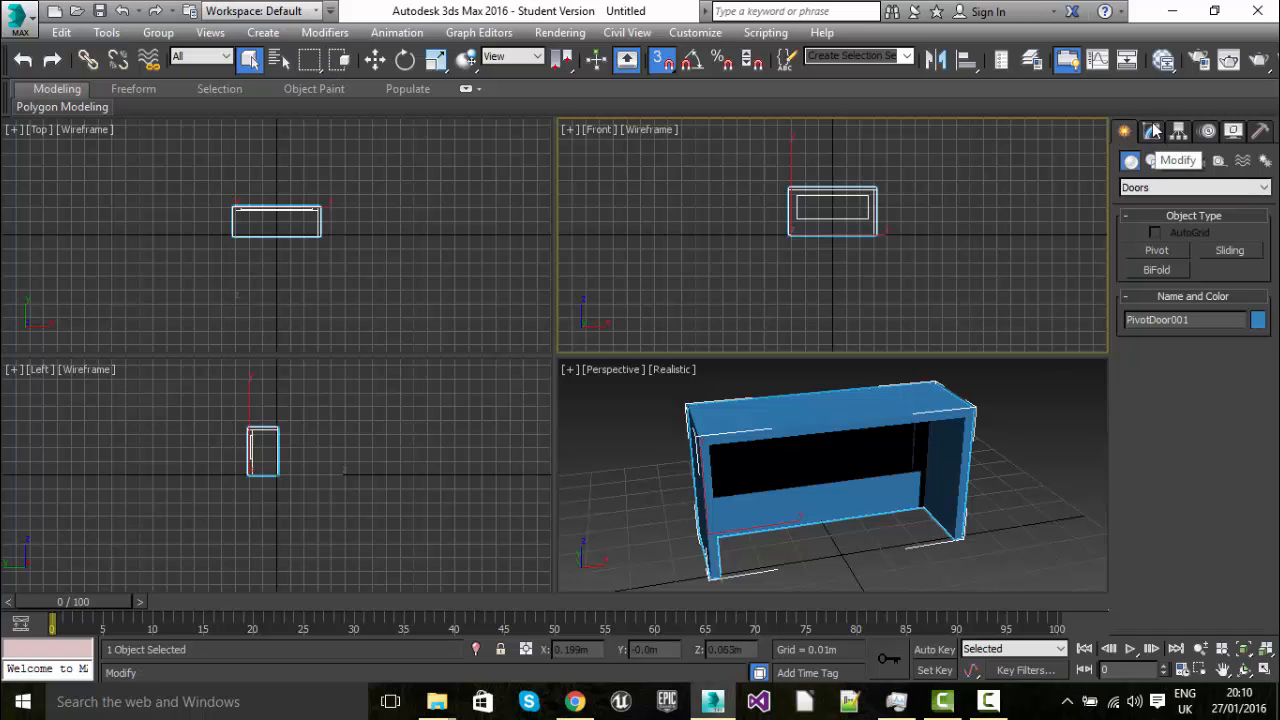
click(778, 409)
key(Delete)
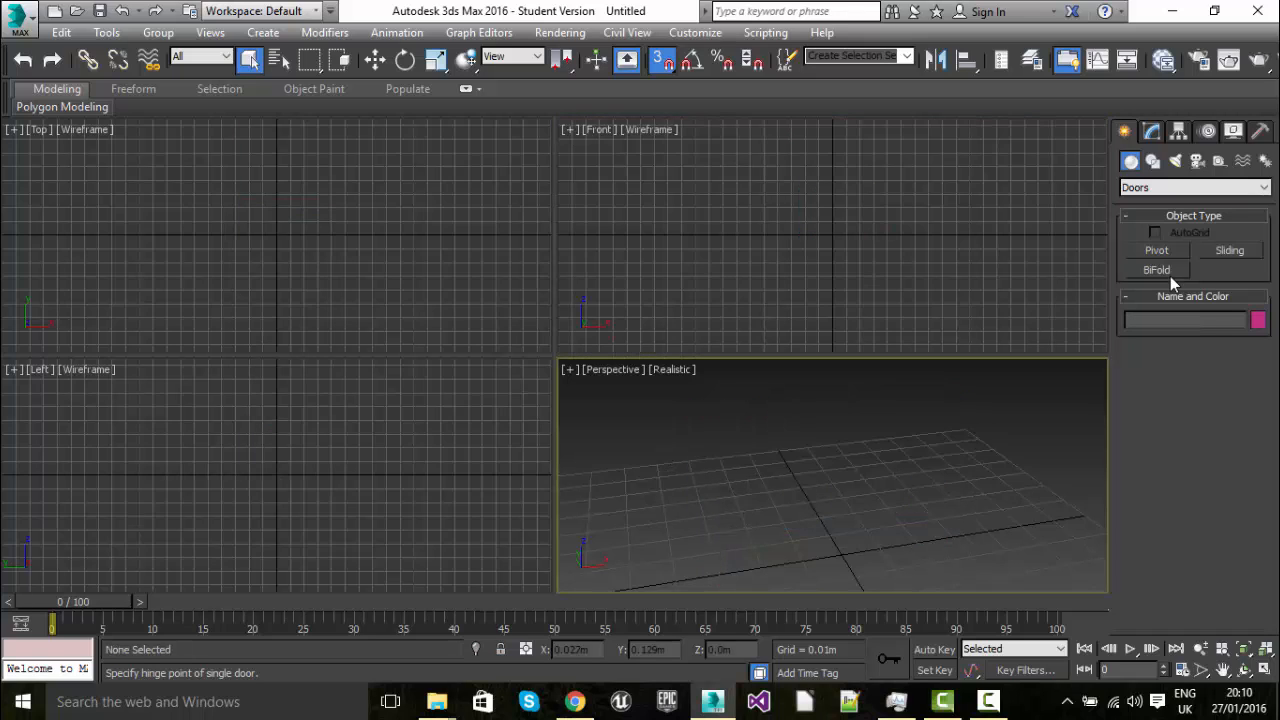
Step: Choose Box from the standard primitives and maximize the perspective viewport with the grid in view
click(1172, 187)
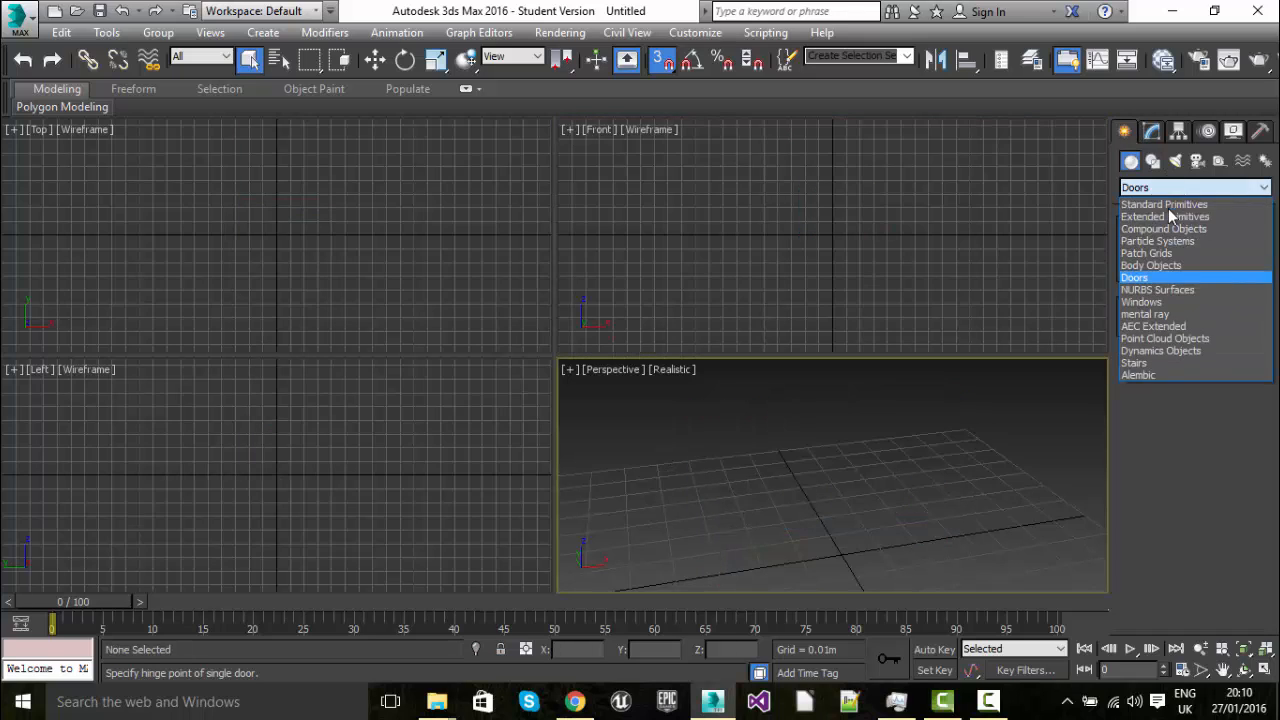
click(1170, 201)
click(1158, 250)
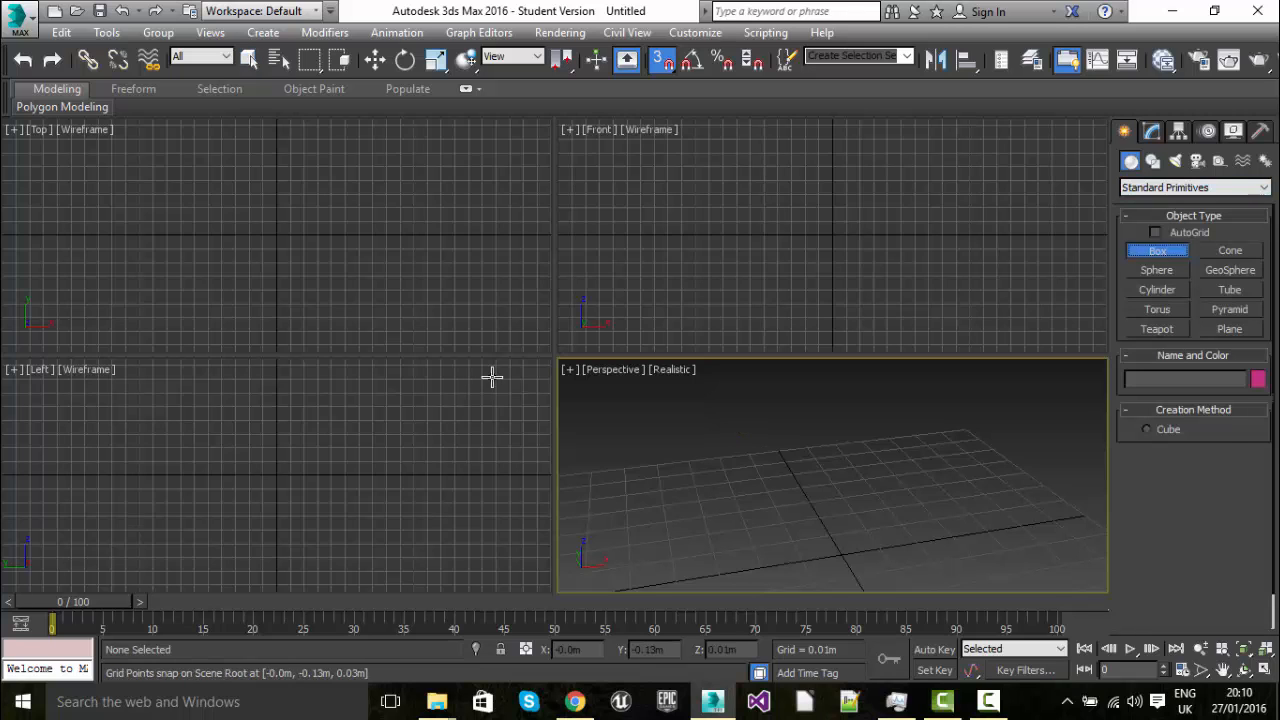
click(569, 369)
click(623, 391)
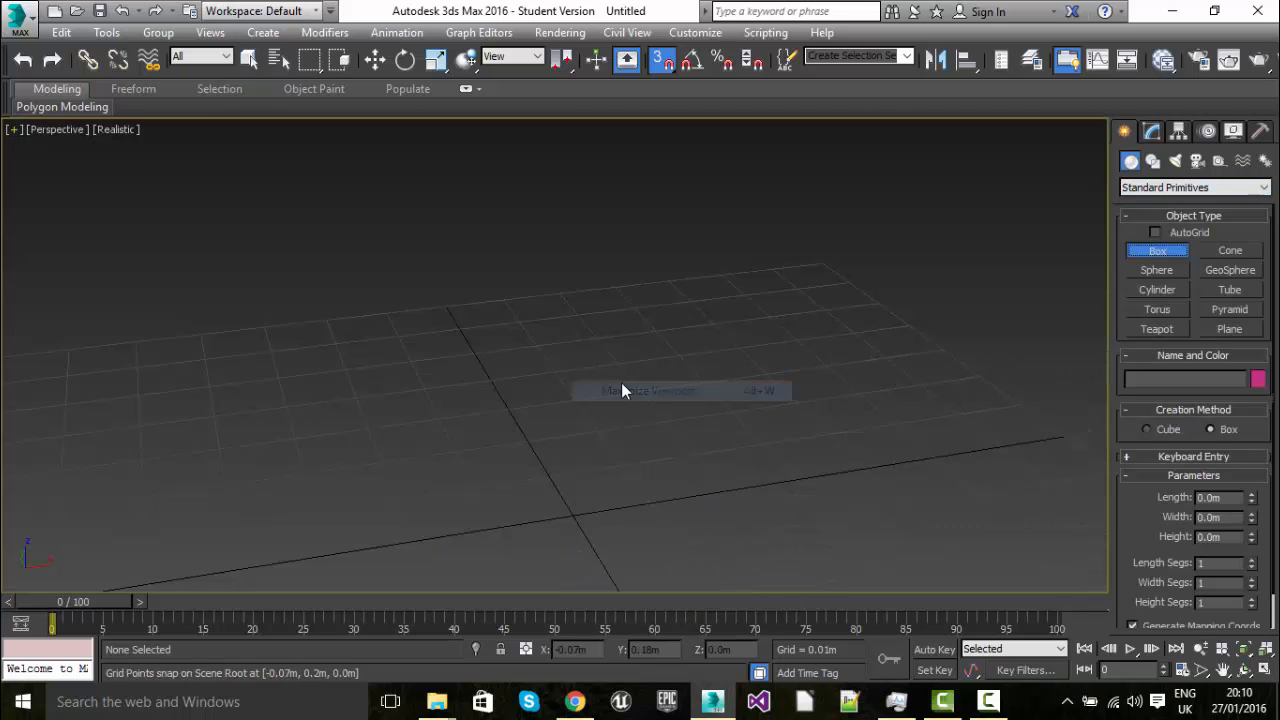
middle_drag(513, 486, 546, 354)
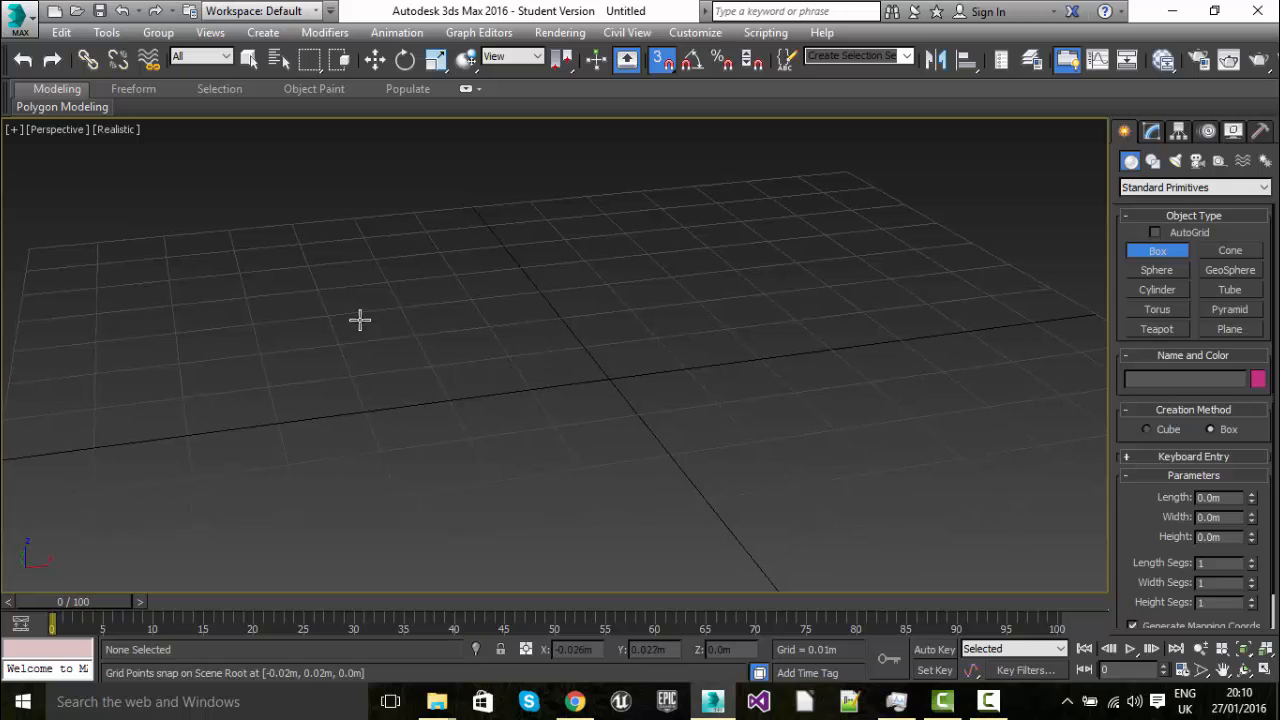
Step: Draw a trial box about 0.05 m long, 0.07 m wide and 0.03 m high over the grid origin, and delete it
click(345, 346)
drag(767, 303, 1037, 440)
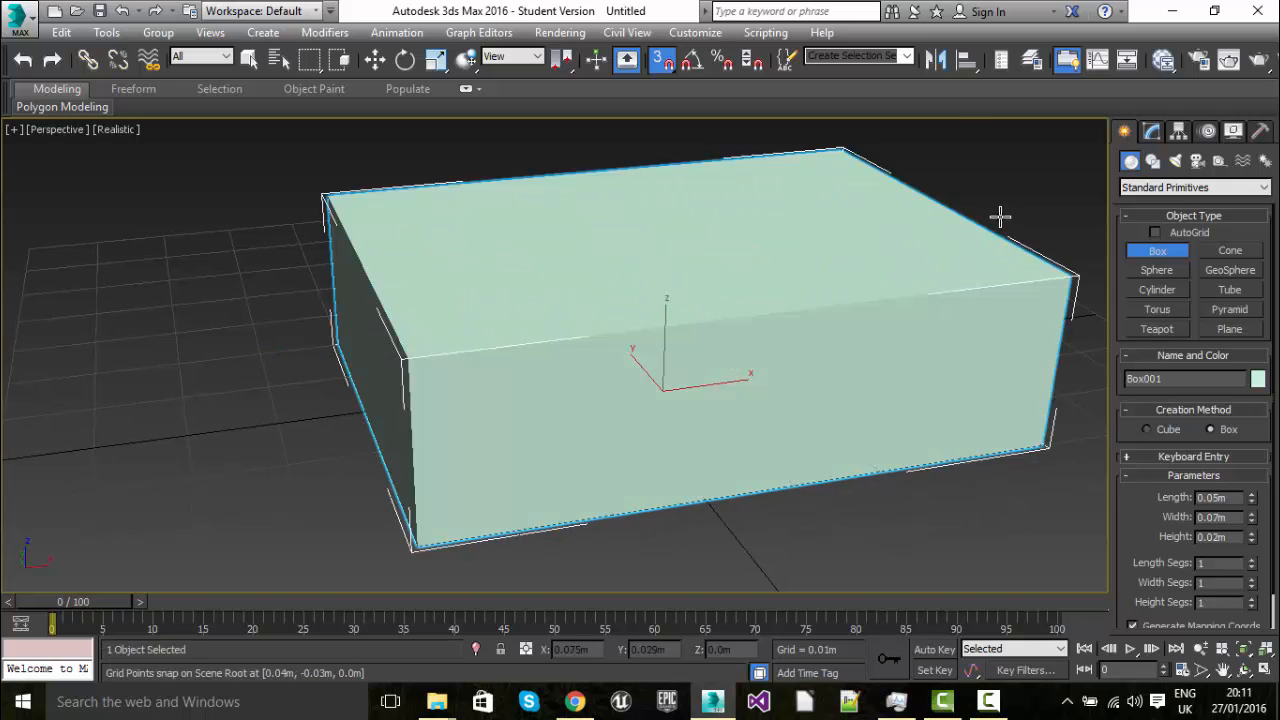
click(997, 211)
scroll(812, 394, down, 3)
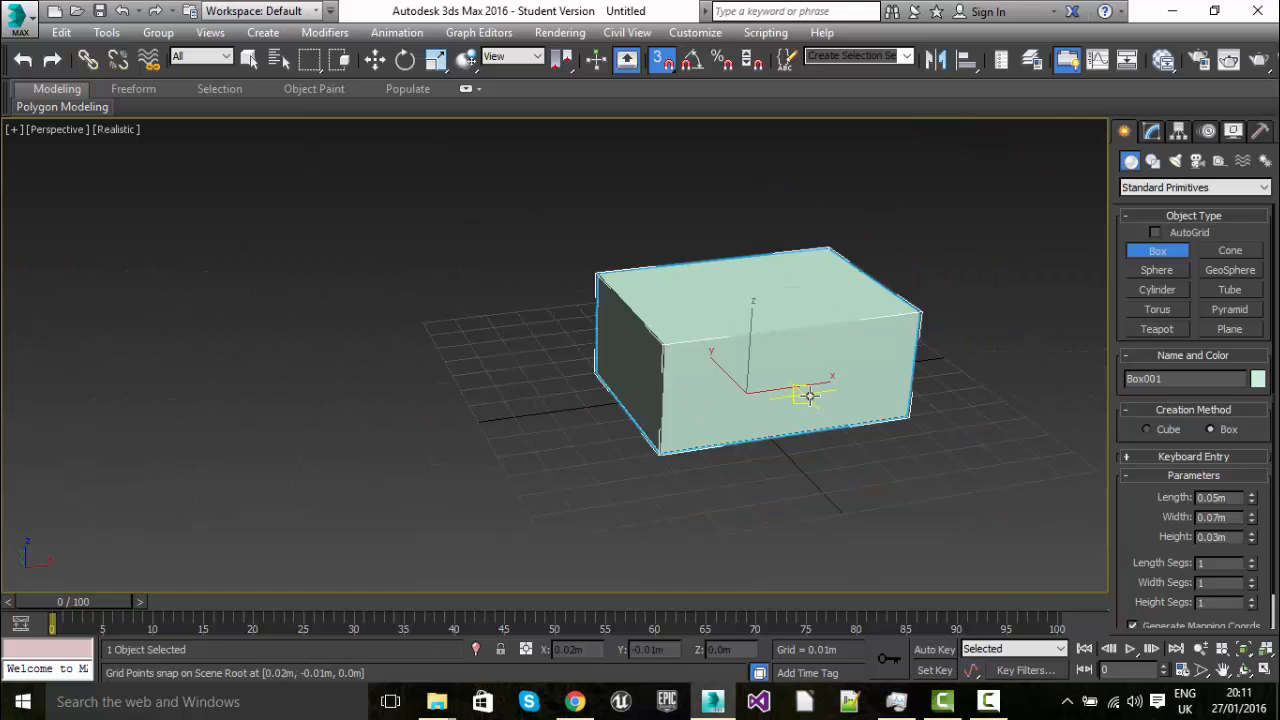
scroll(810, 395, up, 2)
right_click(810, 395)
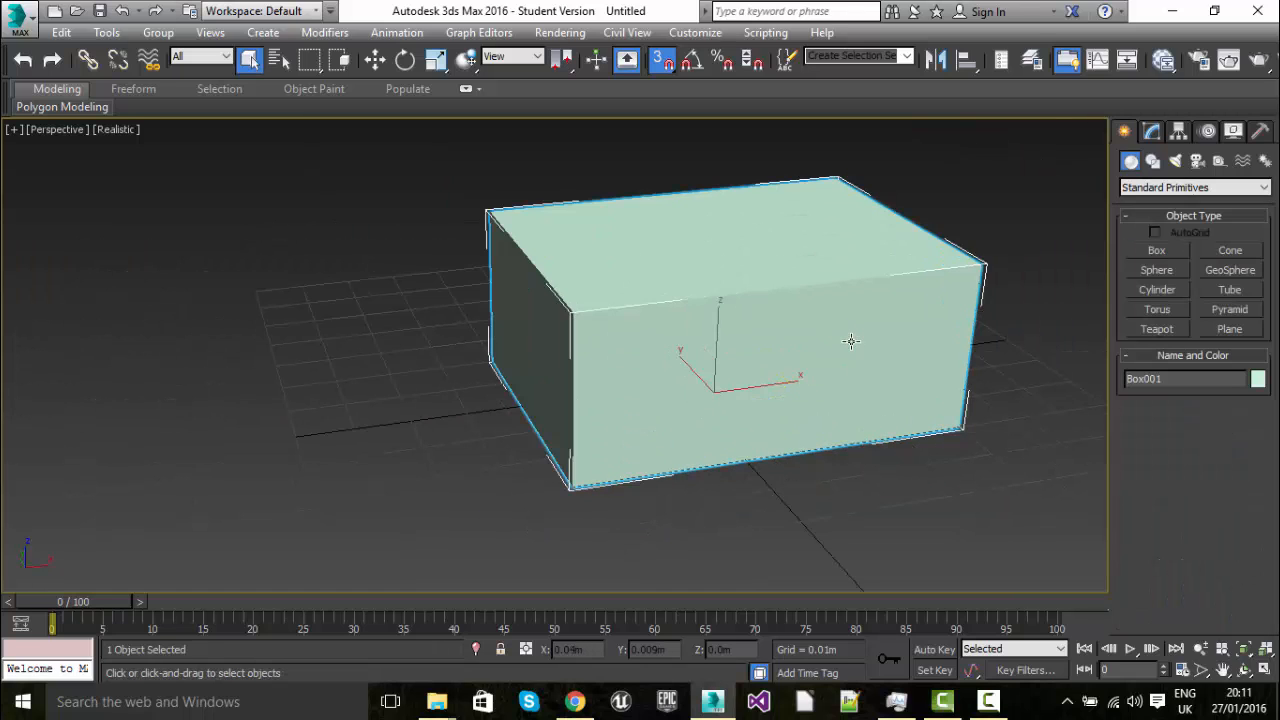
key(Delete)
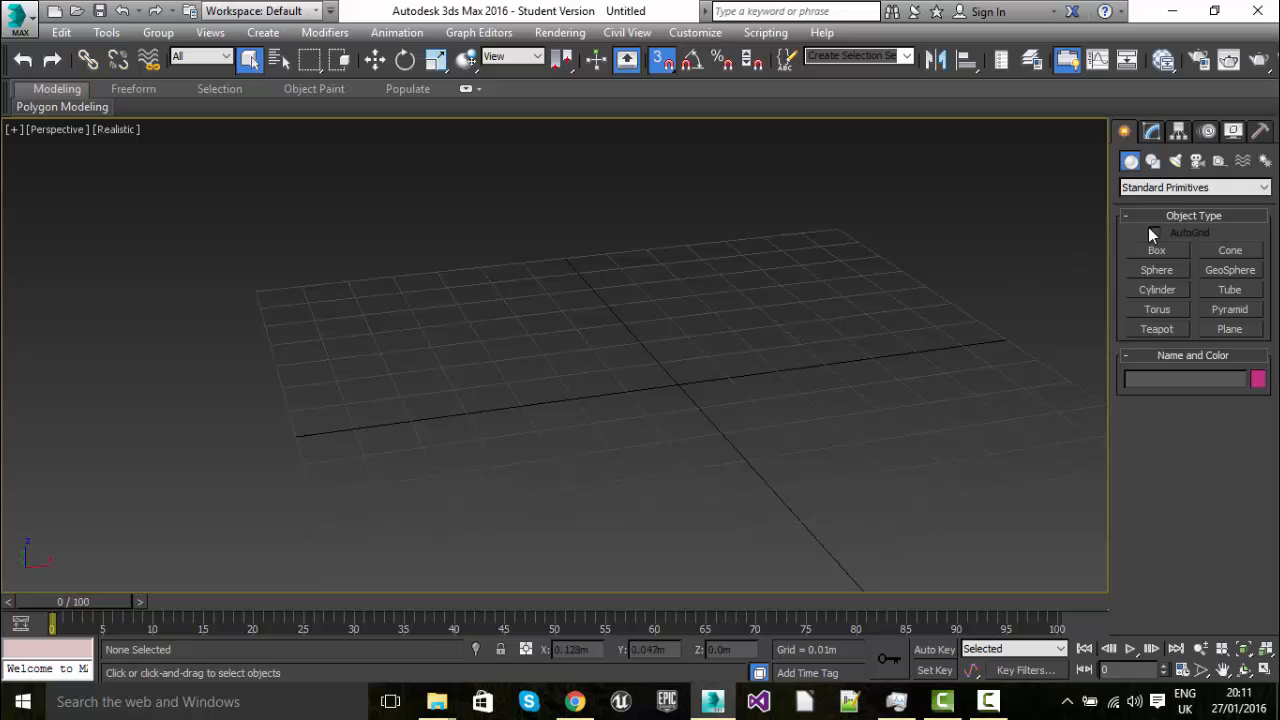
Step: Draw a new box over the grid origin and set its length, width and height to 1 m
drag(491, 361, 986, 451)
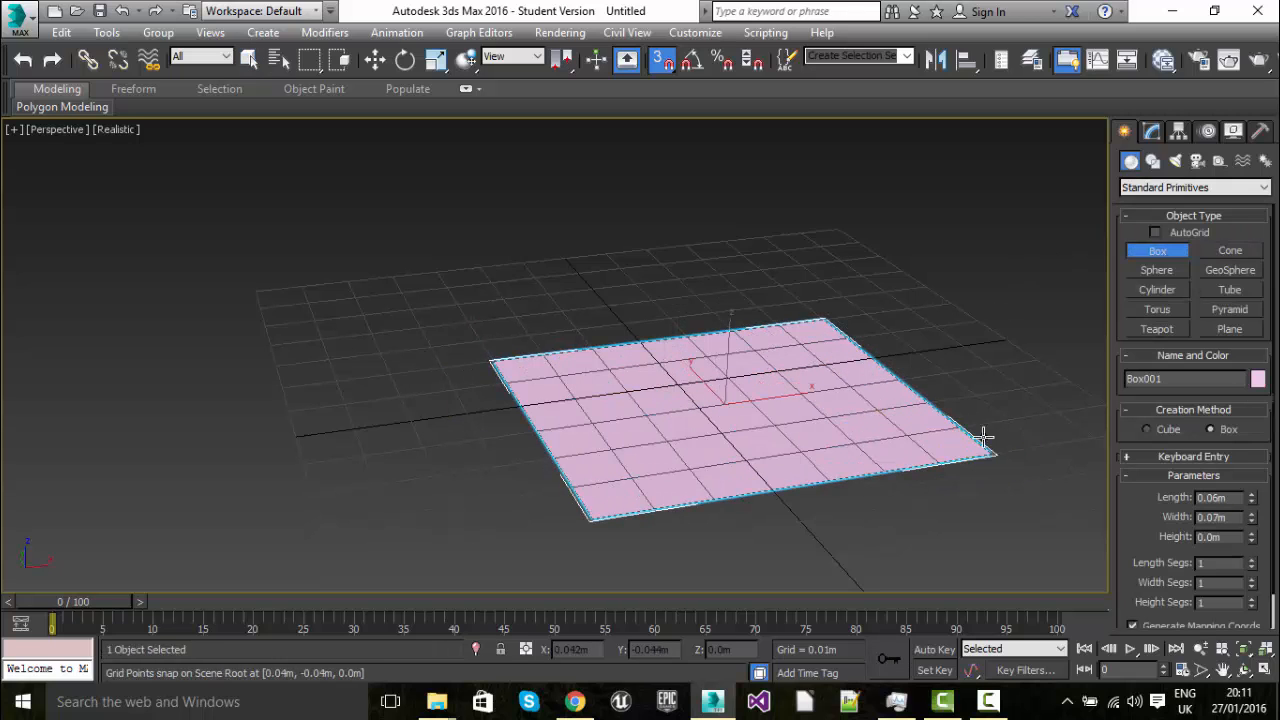
click(937, 271)
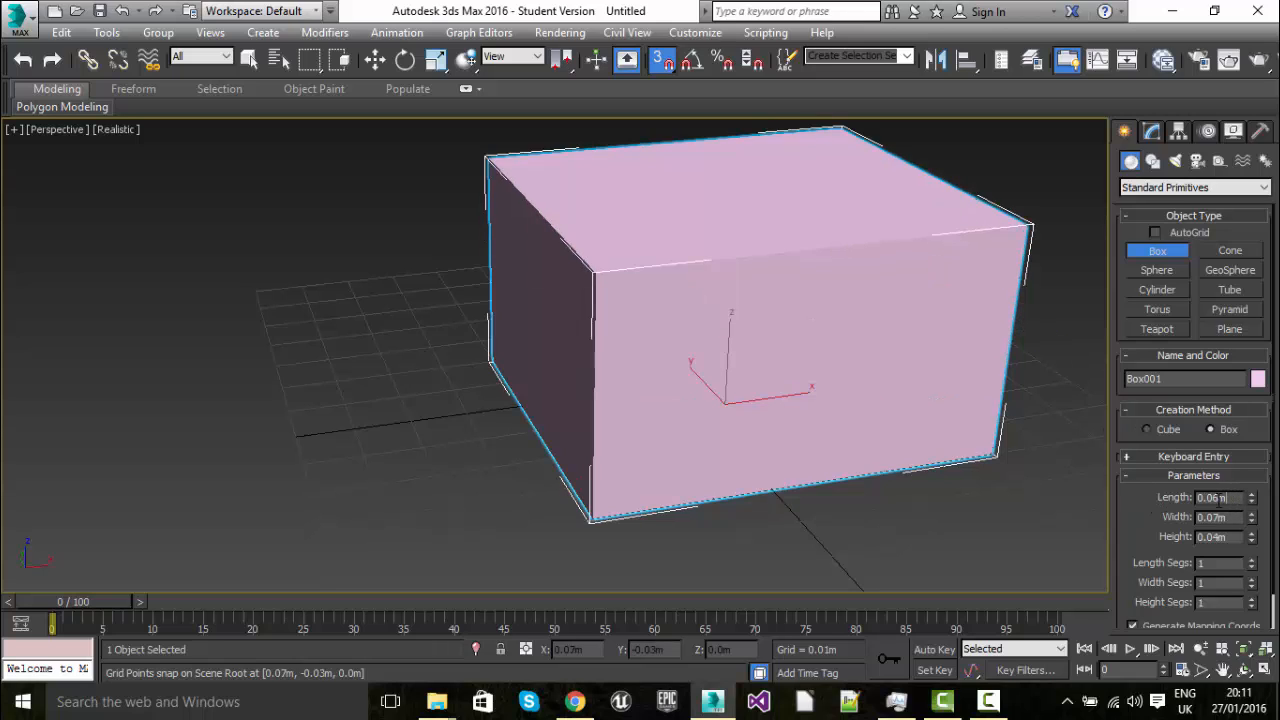
drag(1221, 497, 1178, 505)
text(1)
key(Tab)
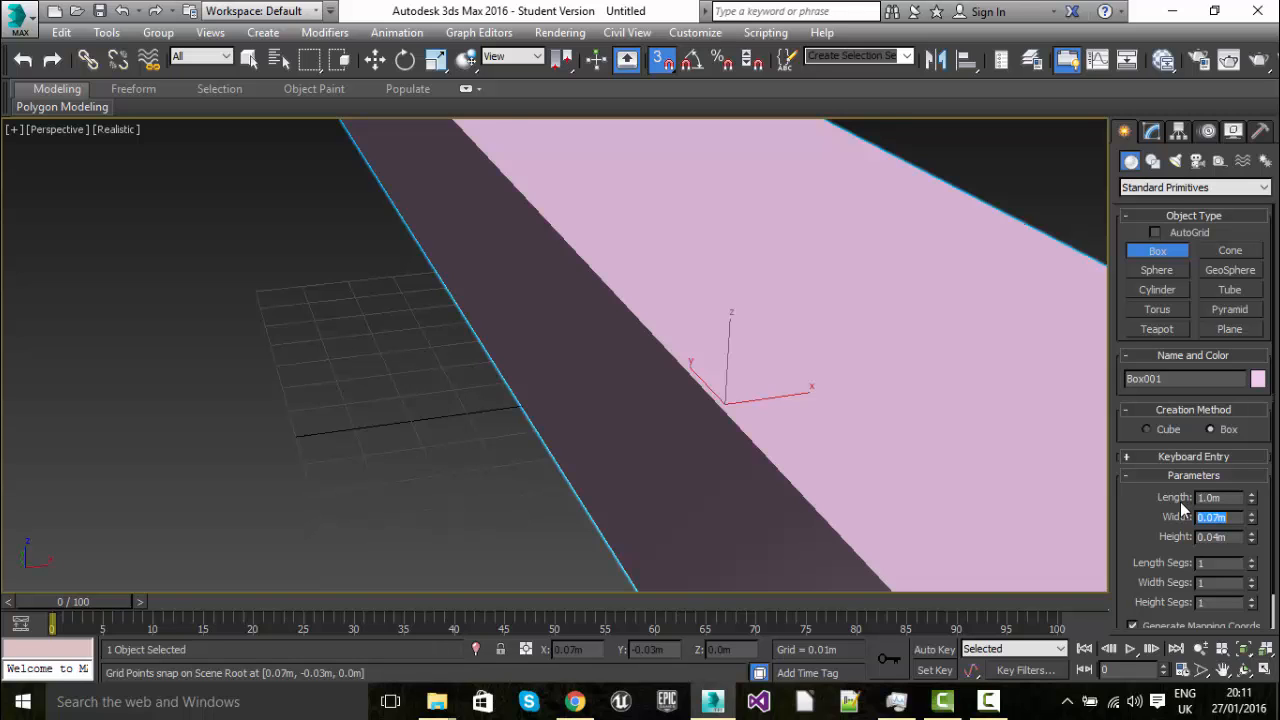
text(1)
key(Tab)
text(1)
key(Return)
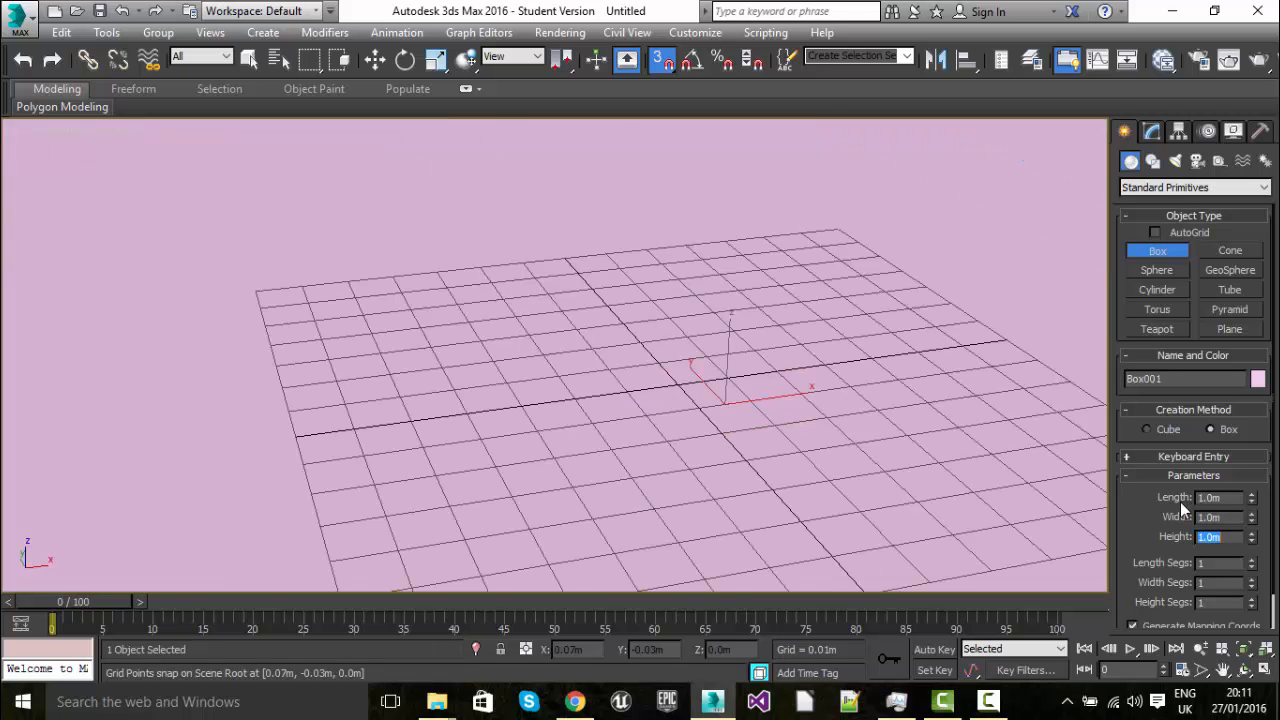
Step: Set the box's length, width and height segments to 10 each
scroll(717, 423, down, 6)
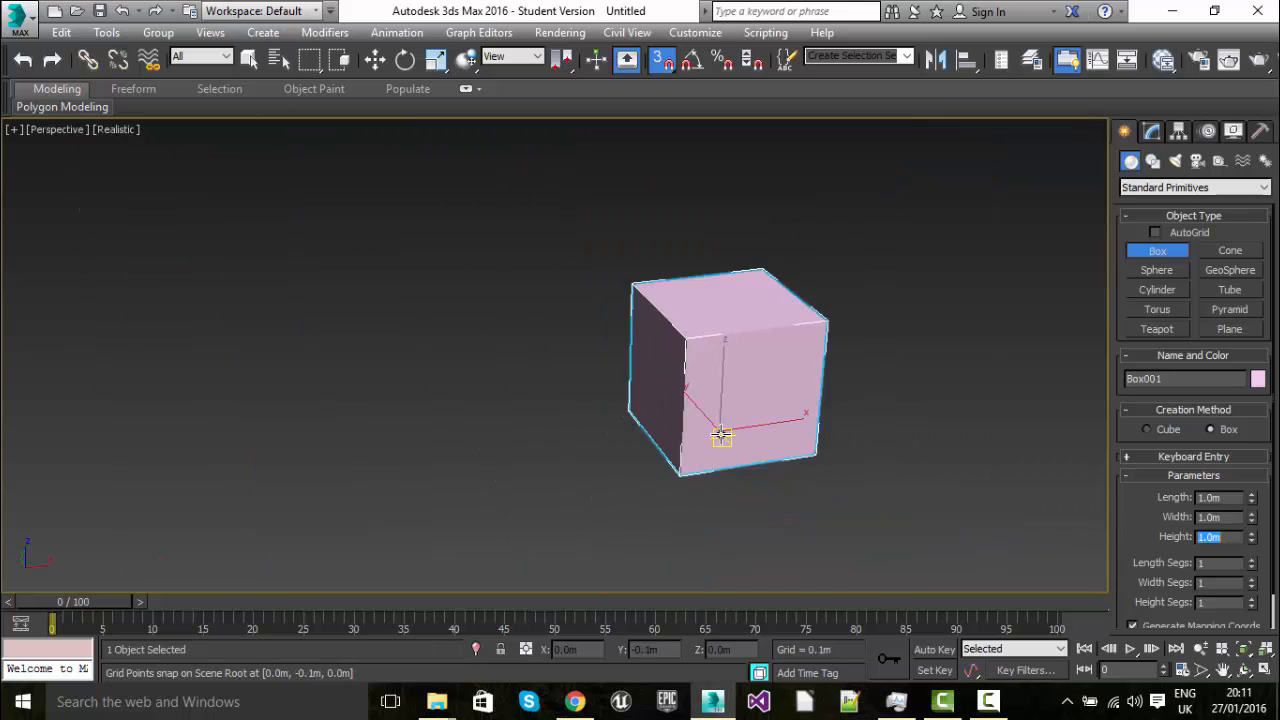
scroll(722, 437, up, 3)
scroll(722, 437, down, 2)
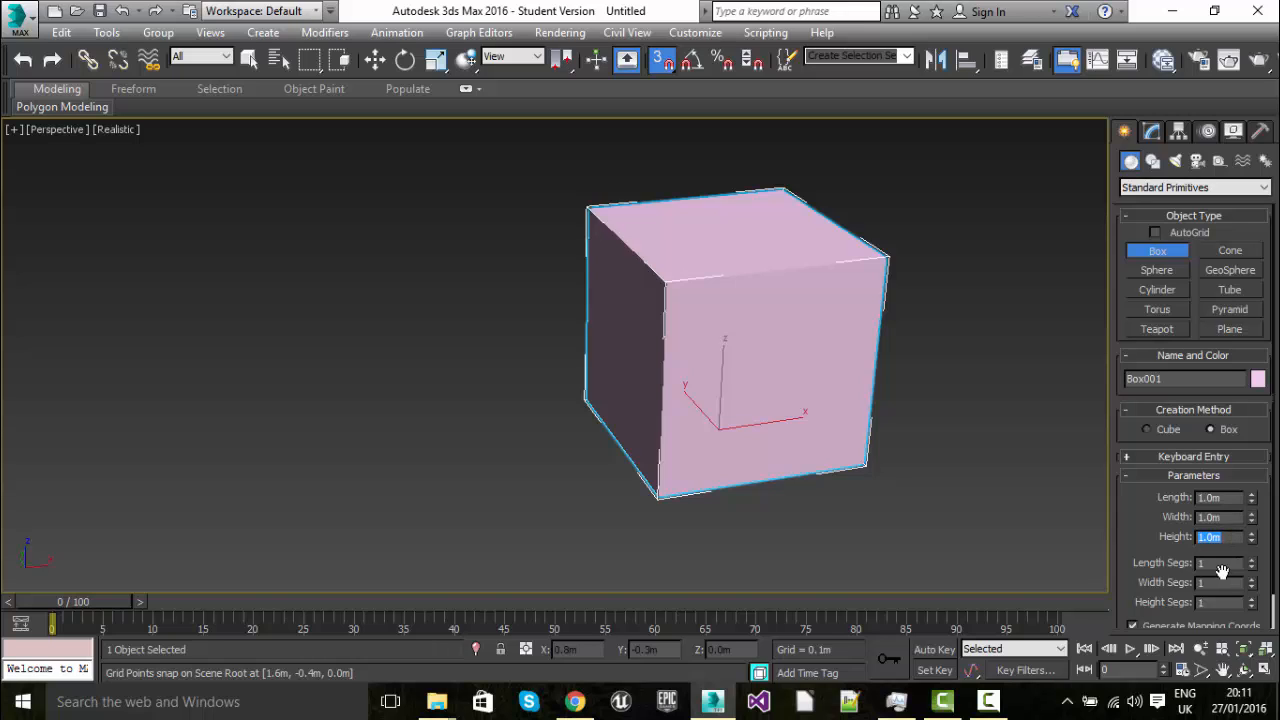
key(Tab)
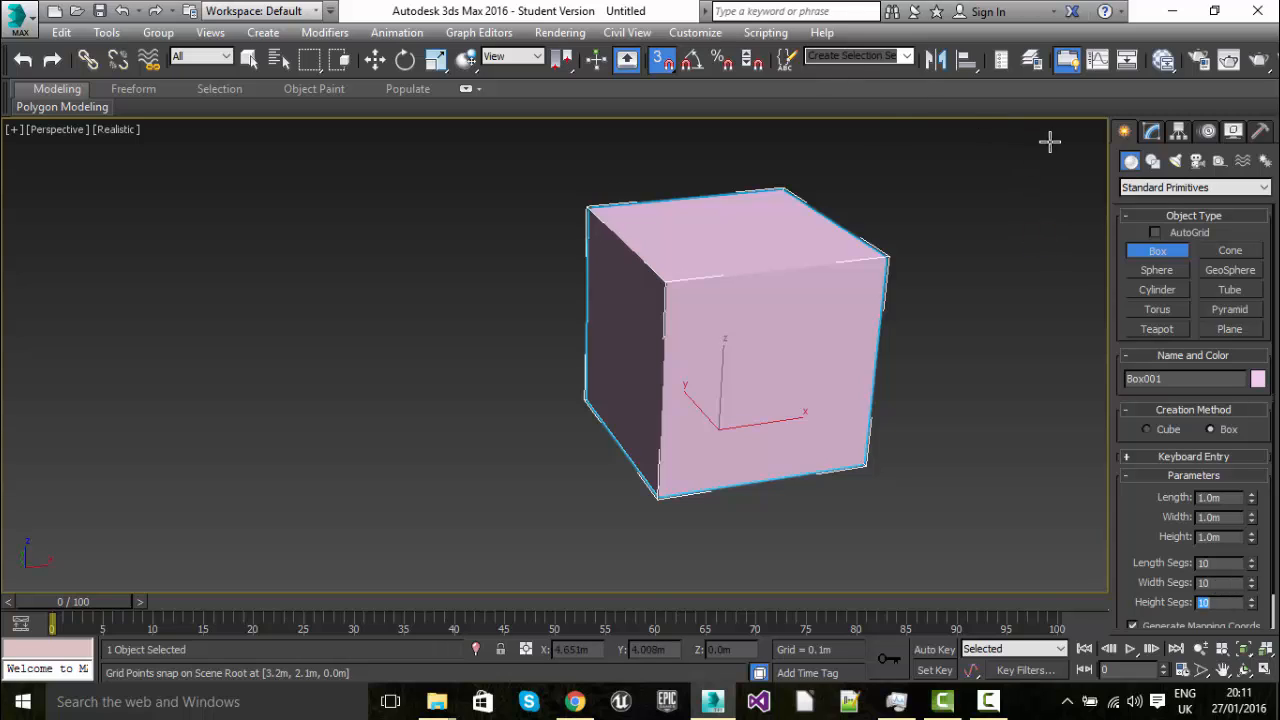
Step: Add an Edit Poly modifier to the box
click(1152, 132)
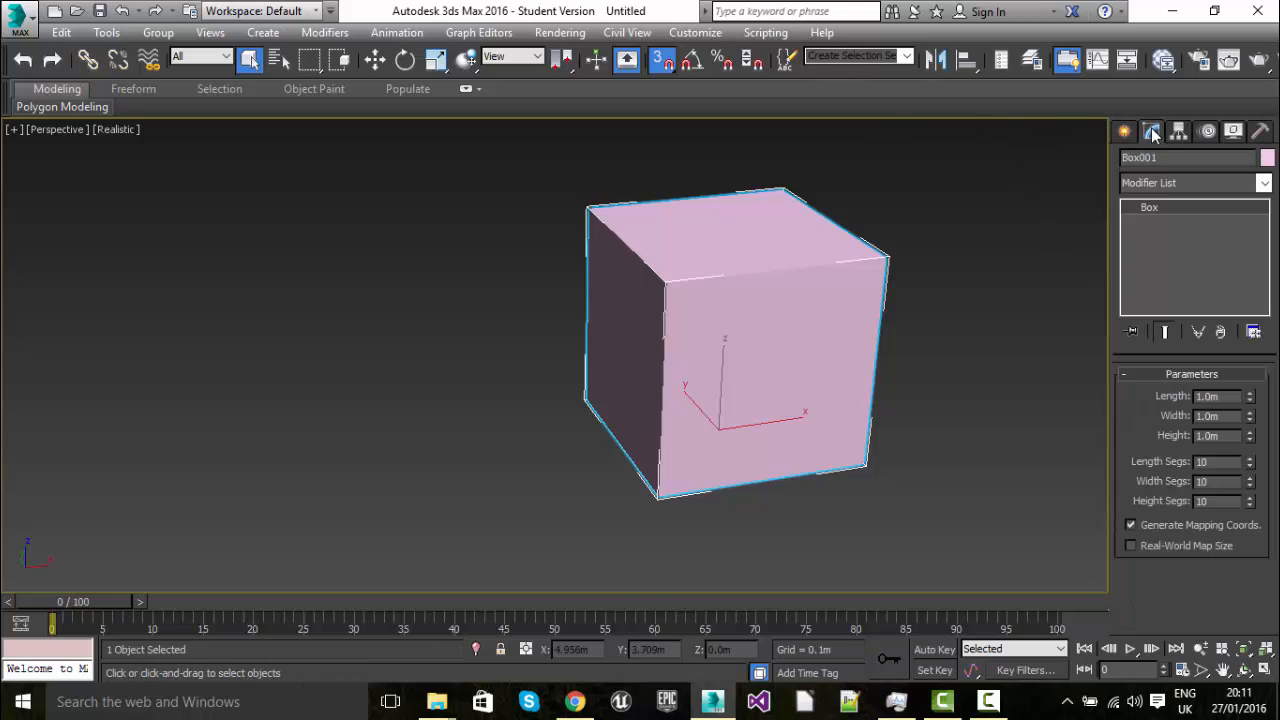
click(1174, 180)
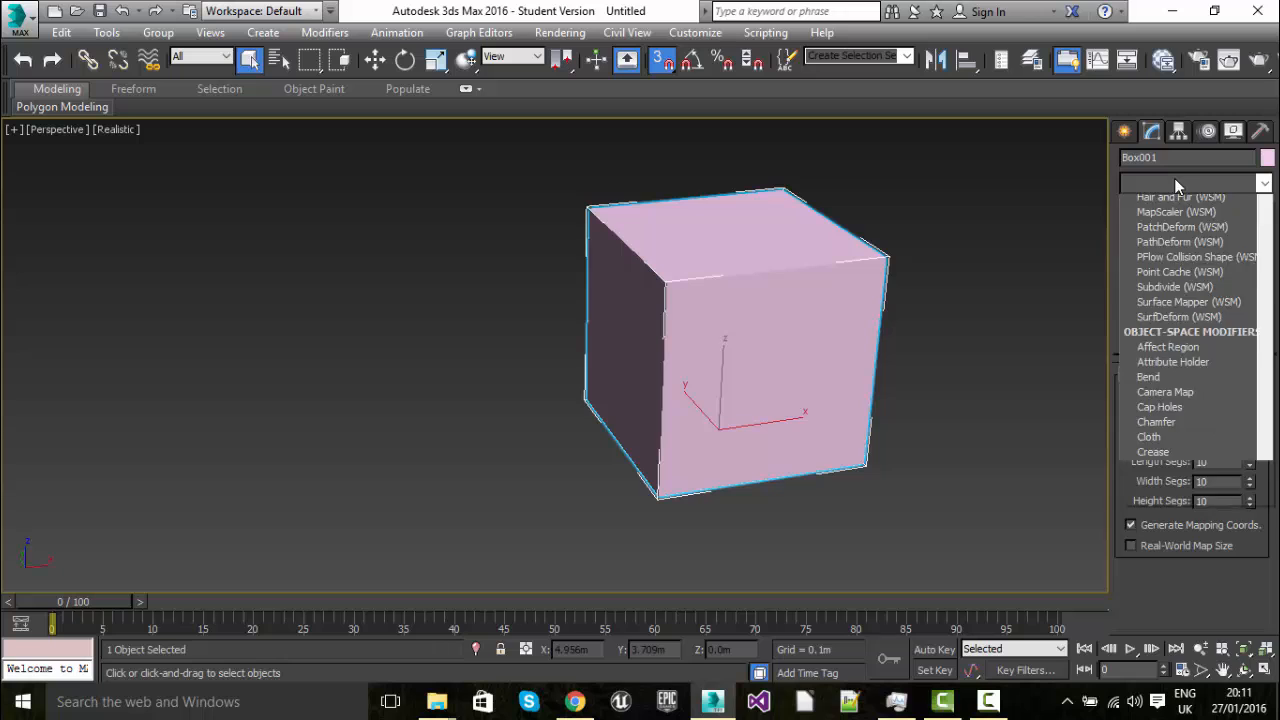
scroll(1183, 505, up, 3)
scroll(1183, 505, down, 3)
scroll(1183, 505, down, 4)
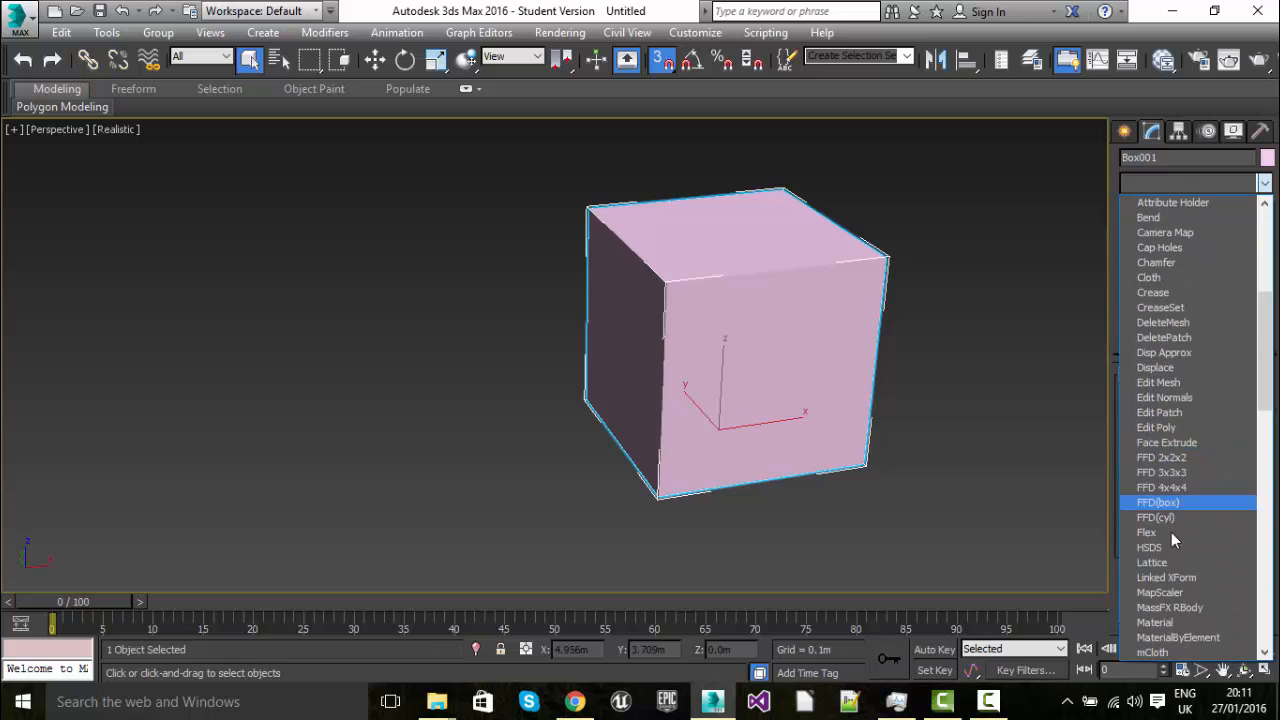
click(1175, 428)
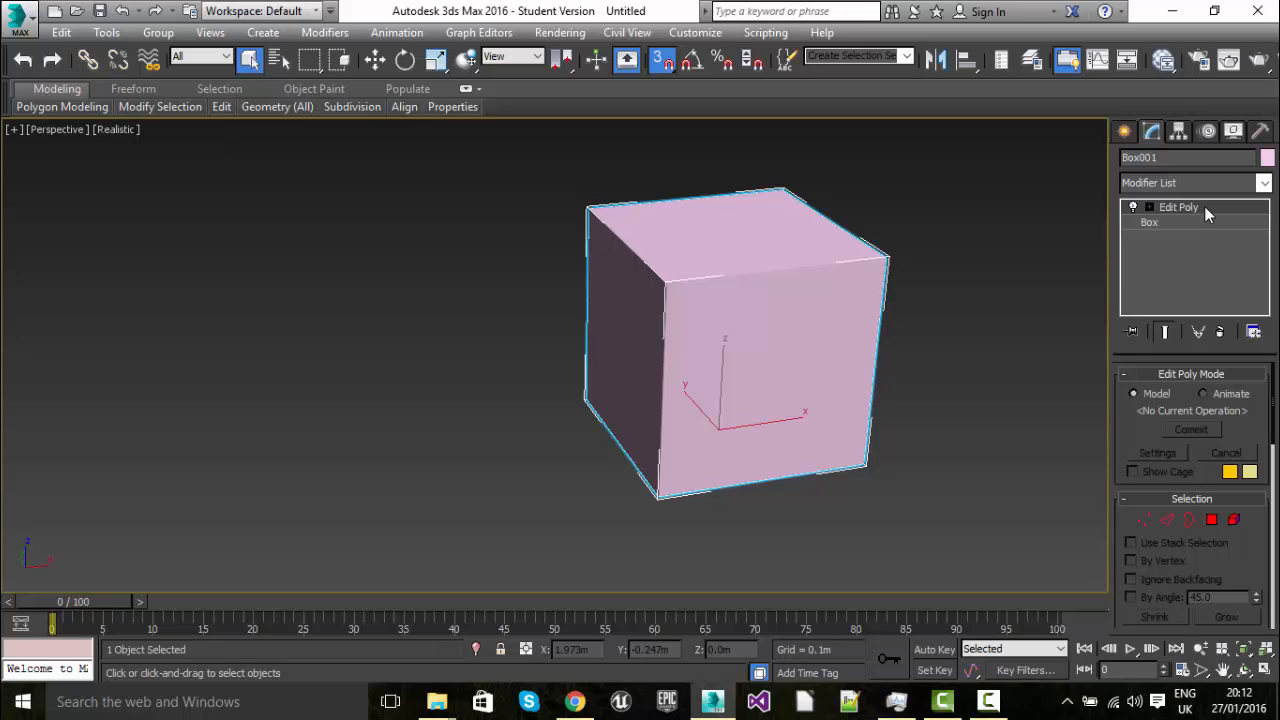
Step: Switch Edit Poly to polygon selection and pick individual polygons on the box's front face, ending with its upper corner polygon
click(1213, 521)
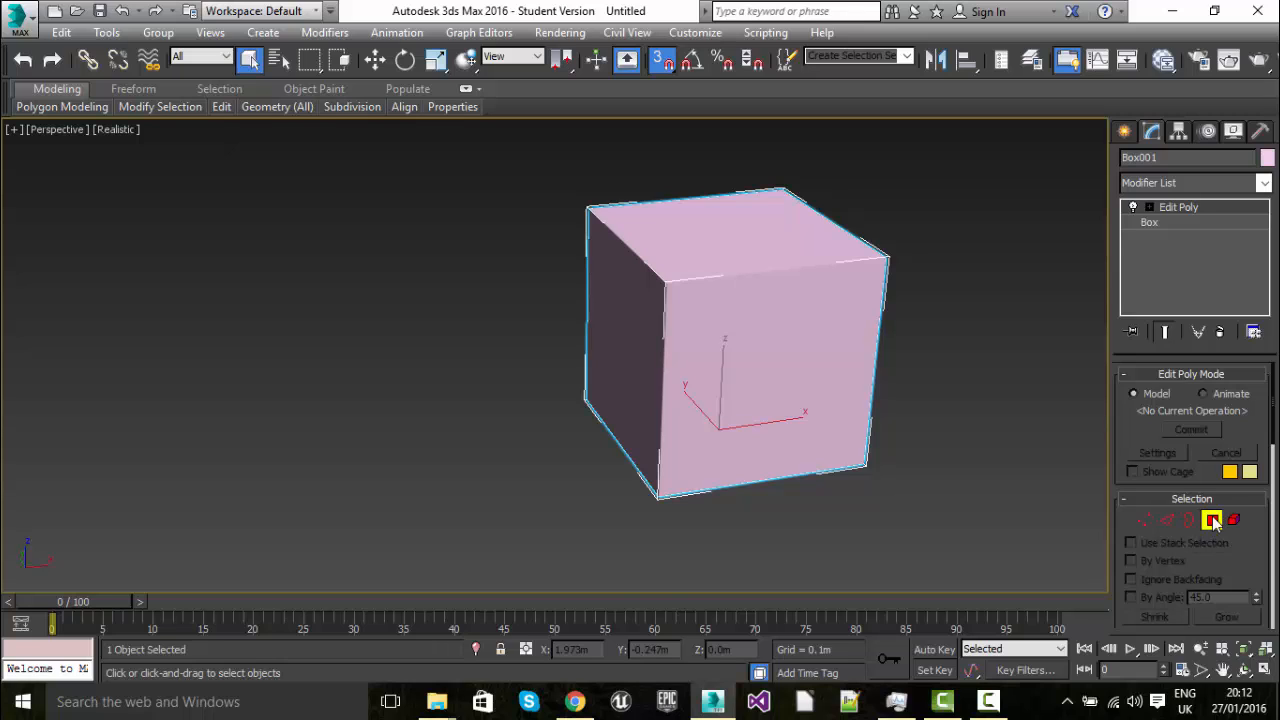
click(703, 308)
scroll(690, 300, up, 2)
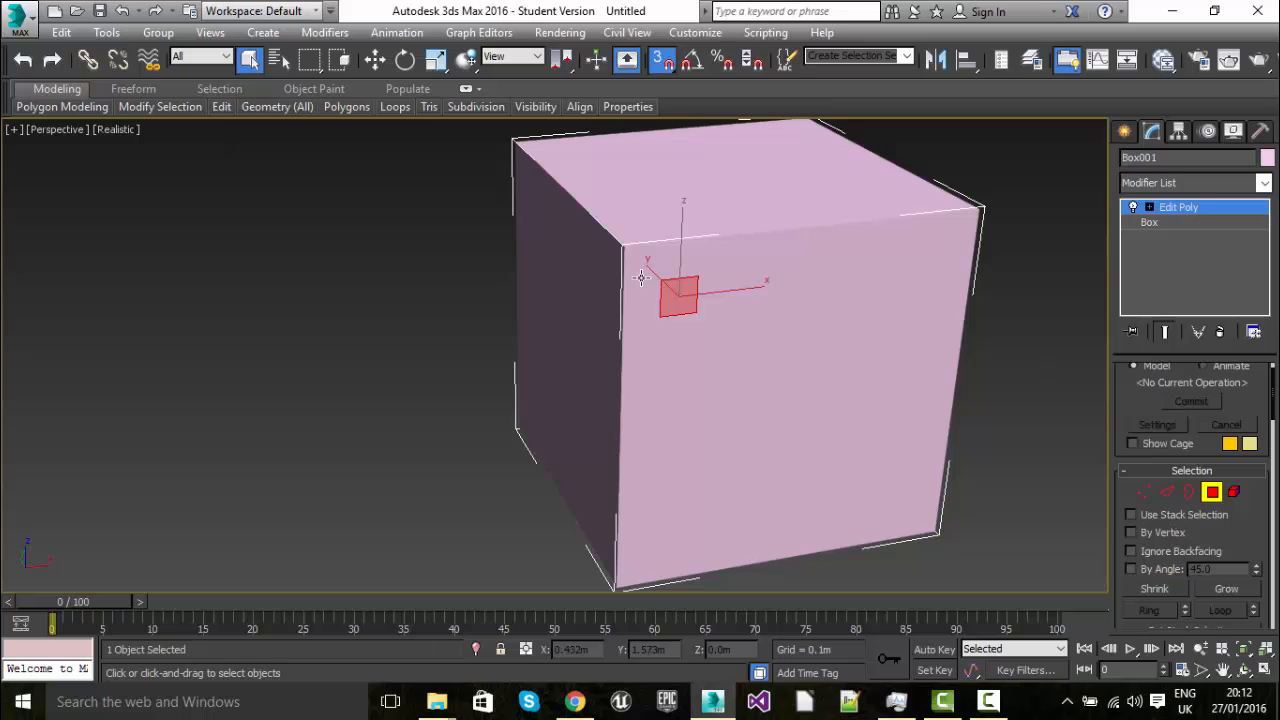
drag(640, 256, 975, 218)
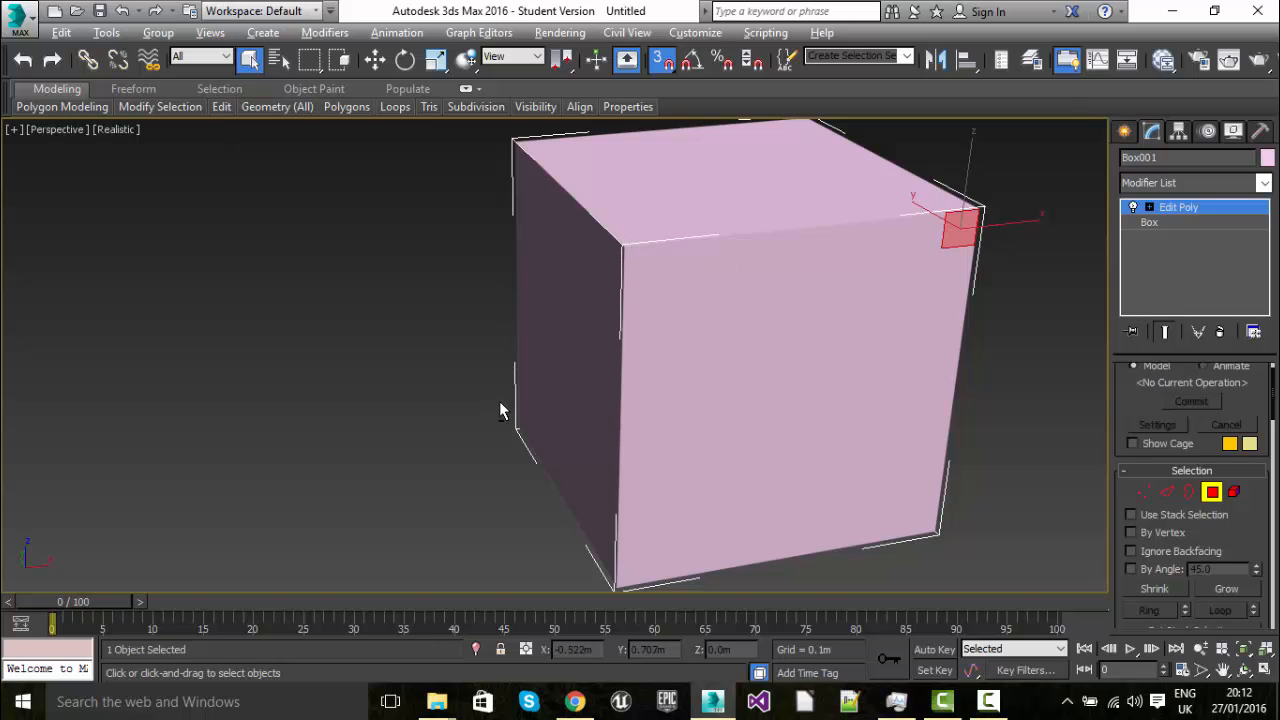
Step: Select the polygons covering one side of the box and its adjoining edges with a selection window
alt+middle_drag(499, 401, 671, 326)
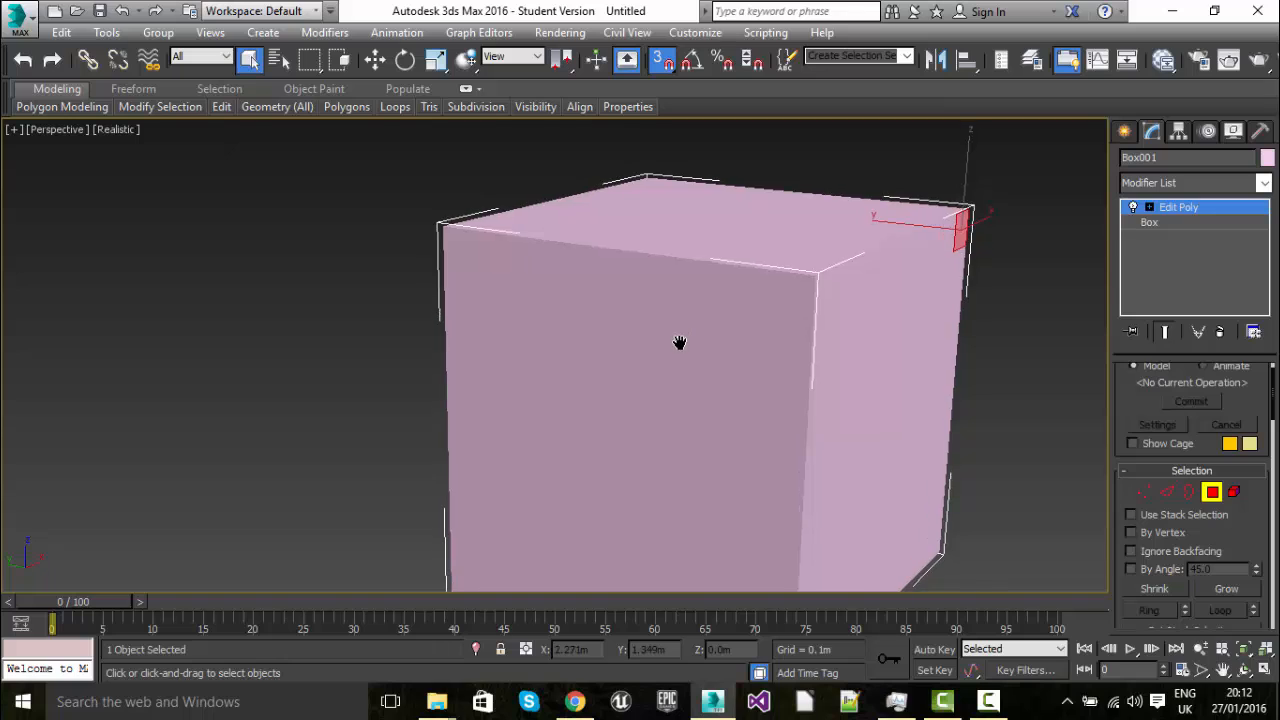
scroll(685, 340, down, 3)
drag(757, 501, 861, 528)
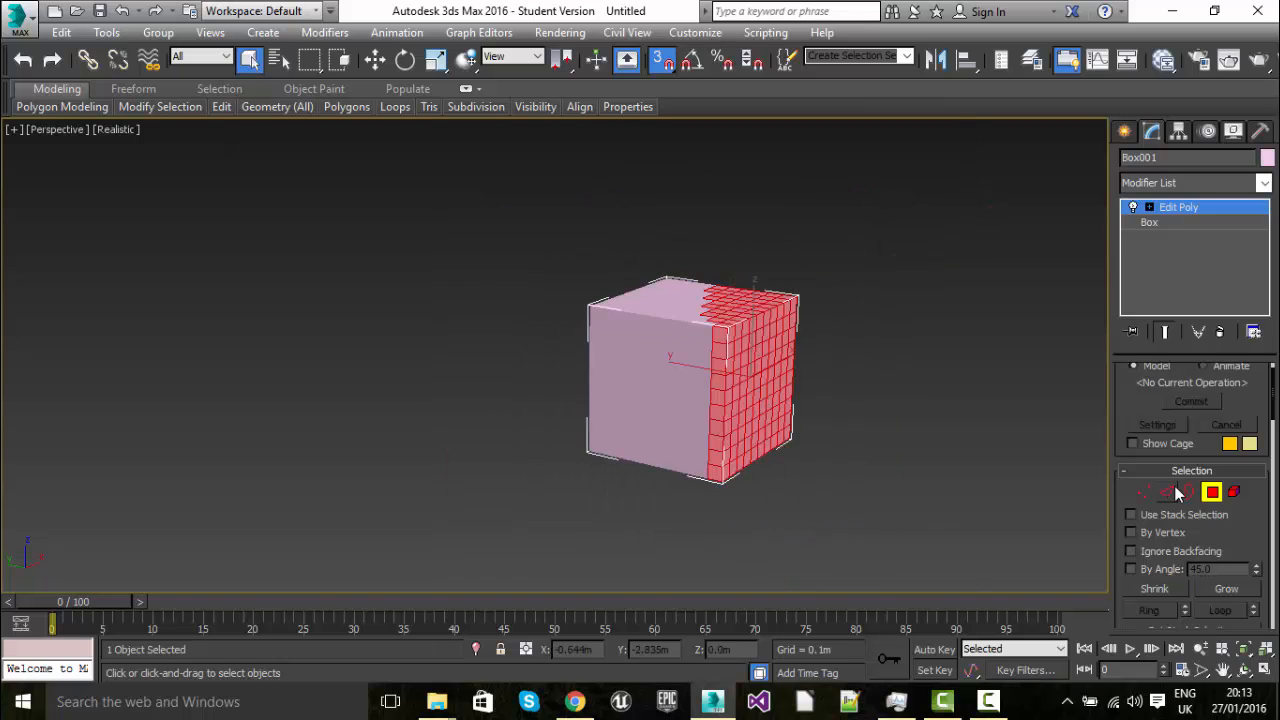
Step: Apply MSmooth to the selected polygons of the box
scroll(1188, 487, down, 5)
scroll(1170, 577, down, 10)
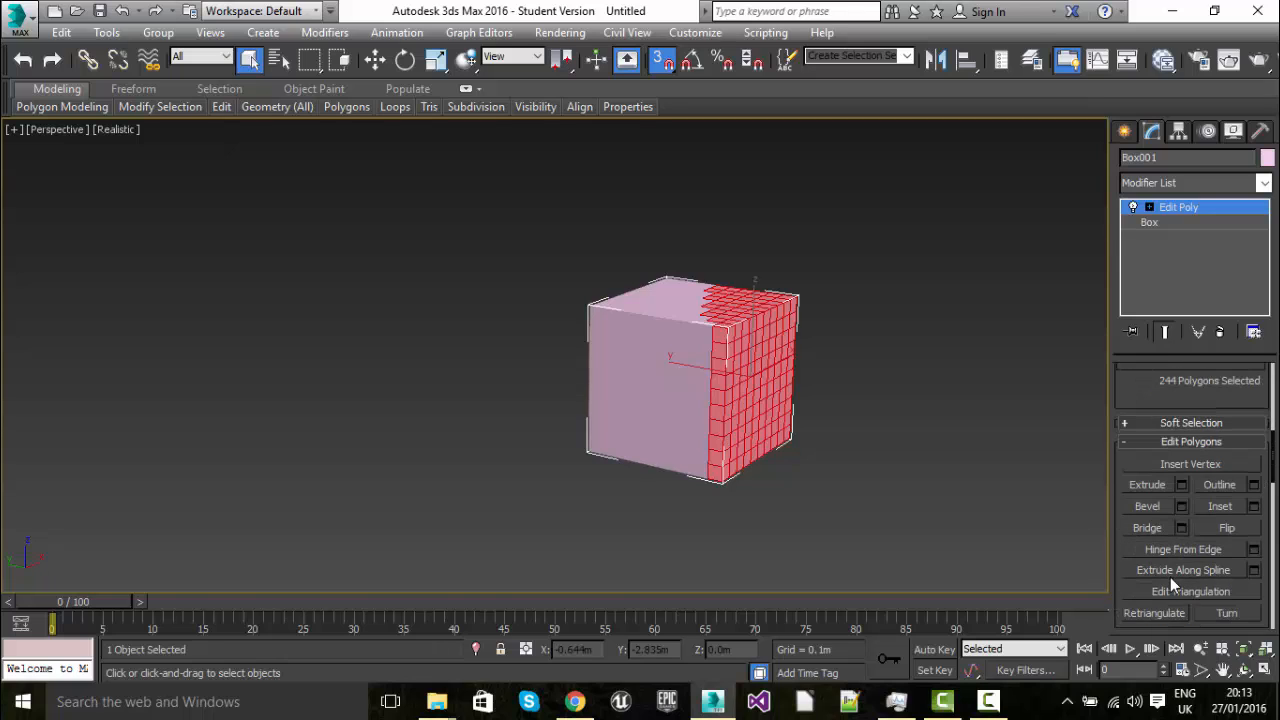
scroll(1170, 576, down, 2)
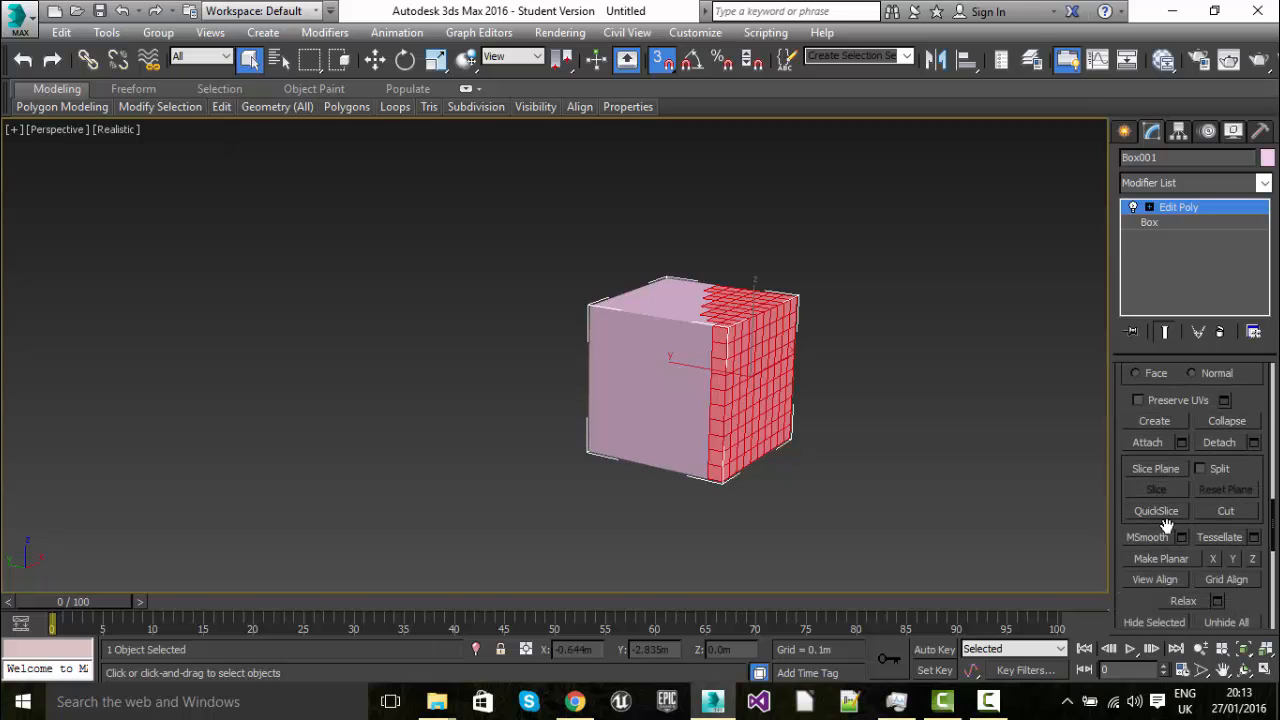
click(1157, 536)
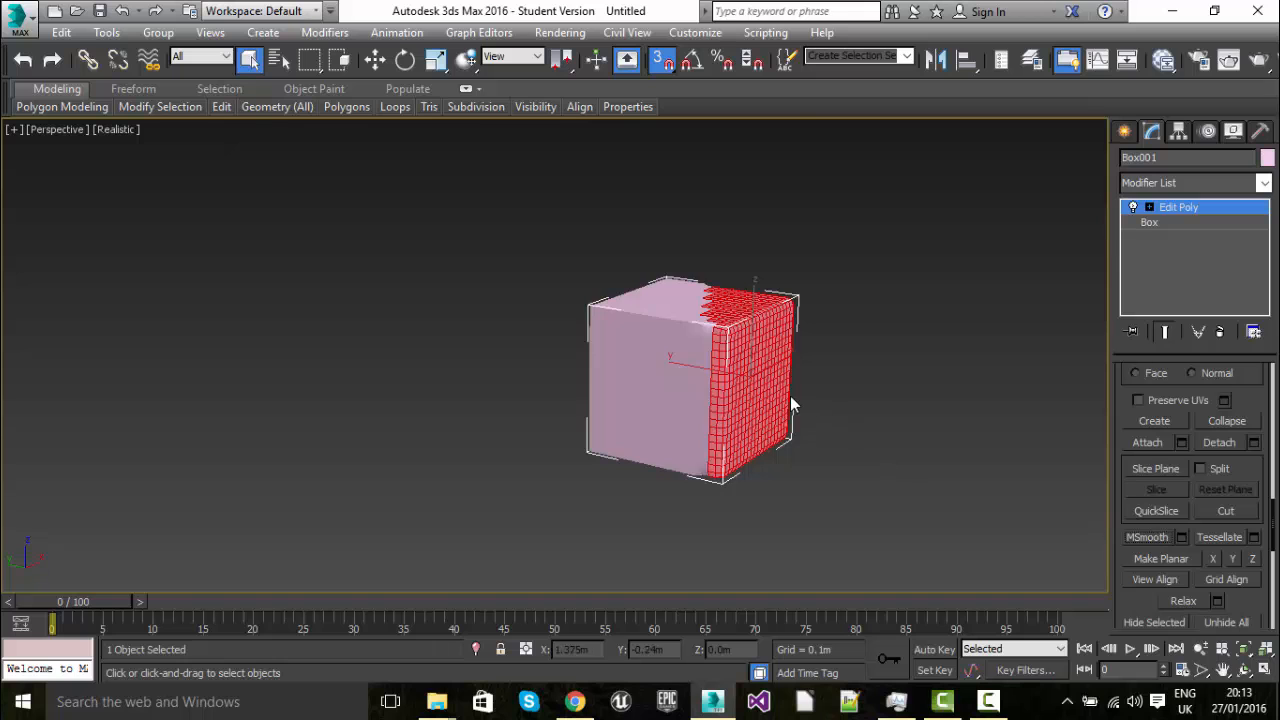
Step: Apply MSmooth to the same polygons a second time and inspect the rounded edges from several angles
scroll(789, 396, up, 3)
scroll(789, 396, down, 2)
middle_drag(775, 394, 645, 488)
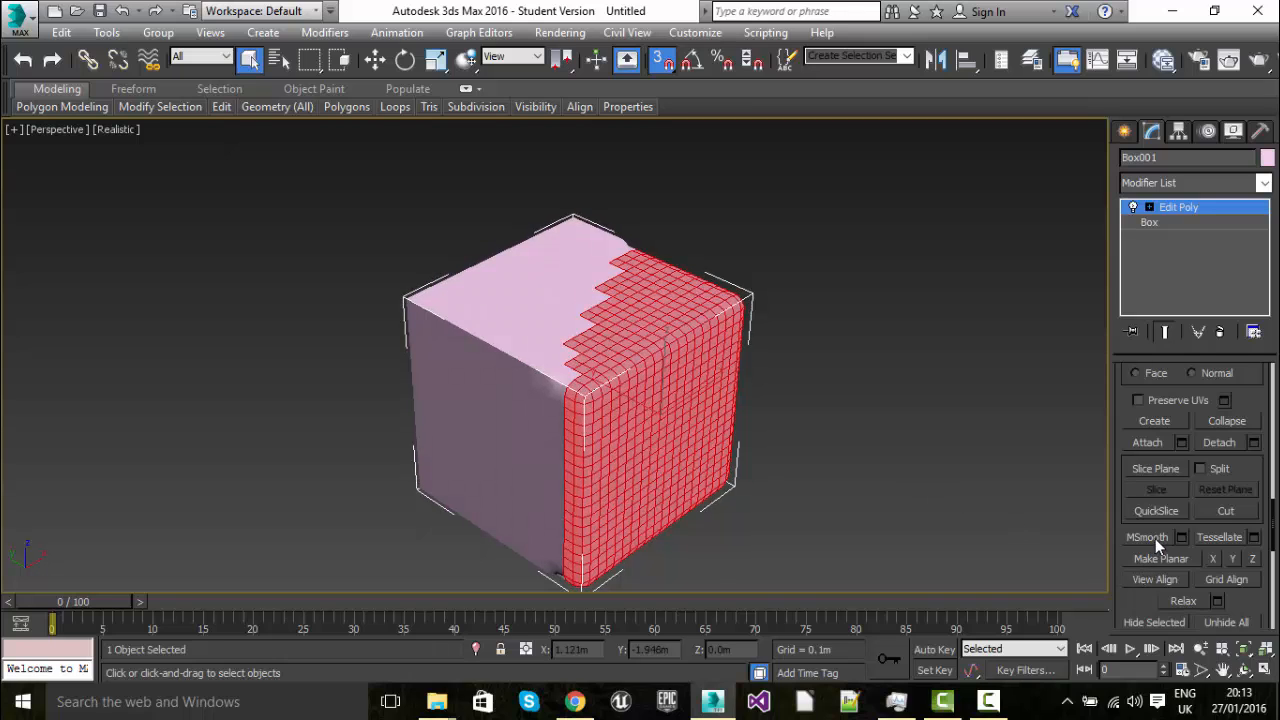
click(1154, 540)
scroll(663, 424, up, 6)
scroll(571, 423, down, 3)
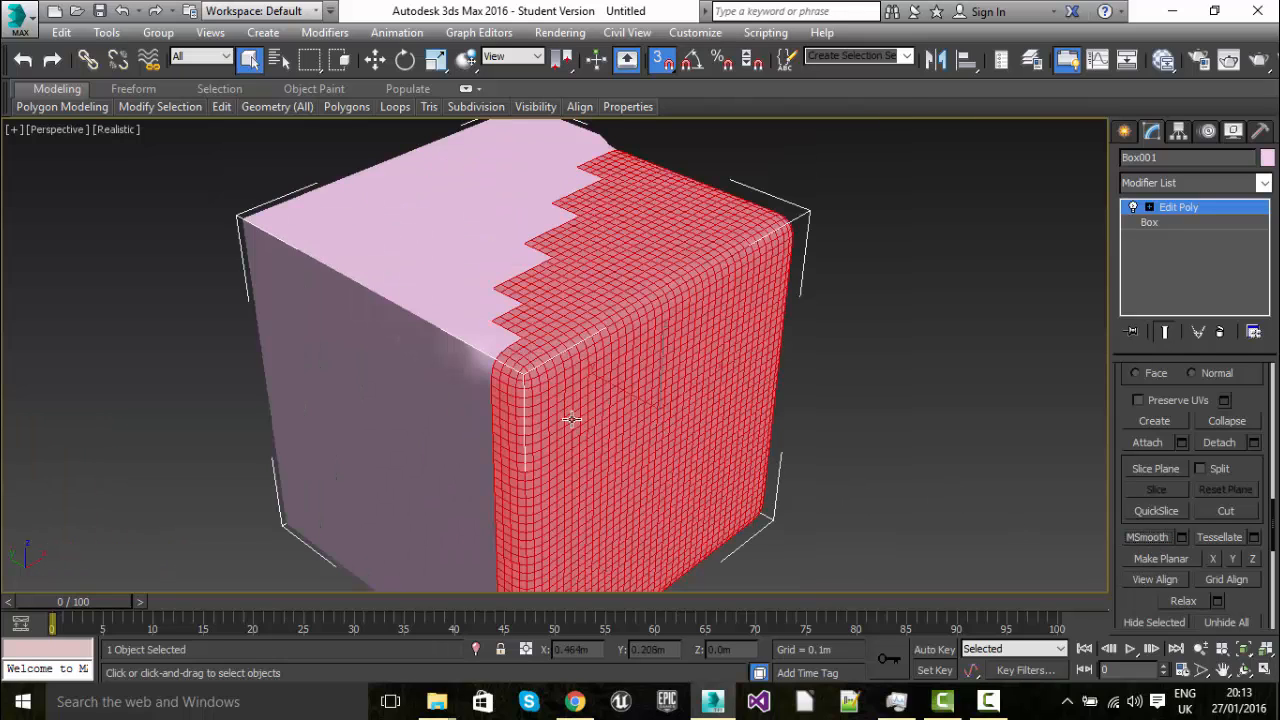
middle_drag(586, 400, 636, 430)
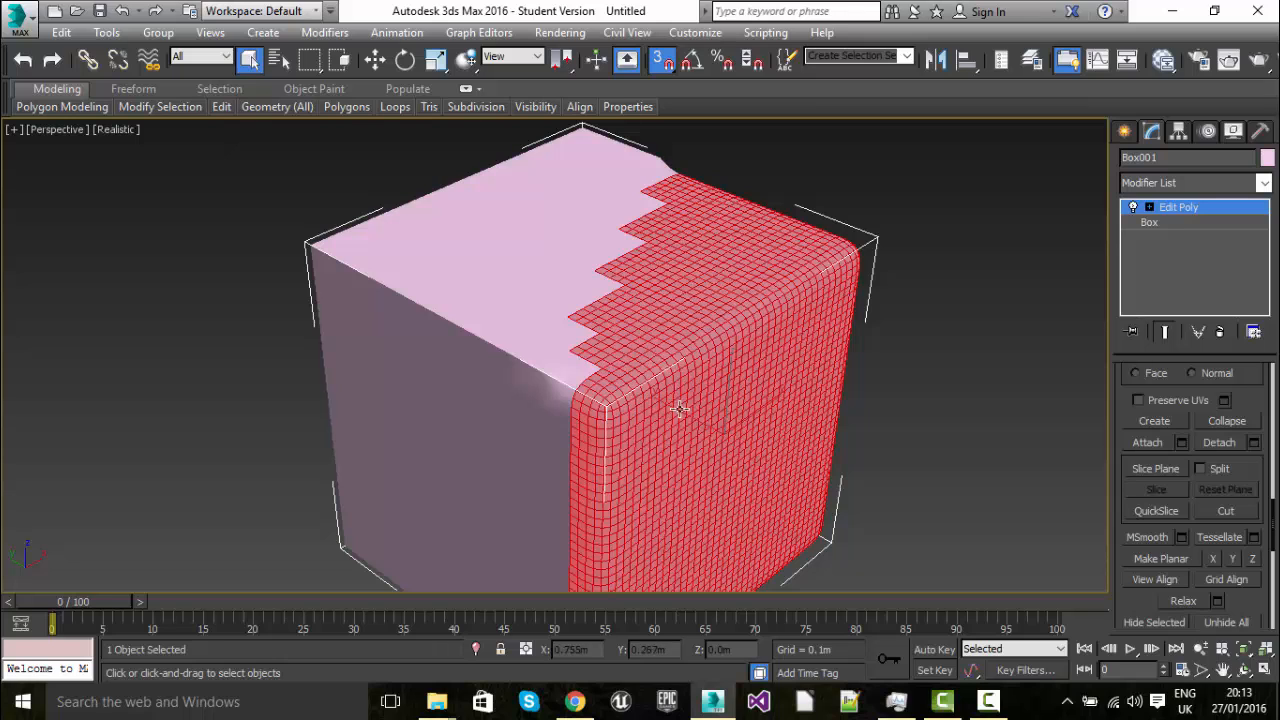
alt+middle_drag(678, 410, 706, 400)
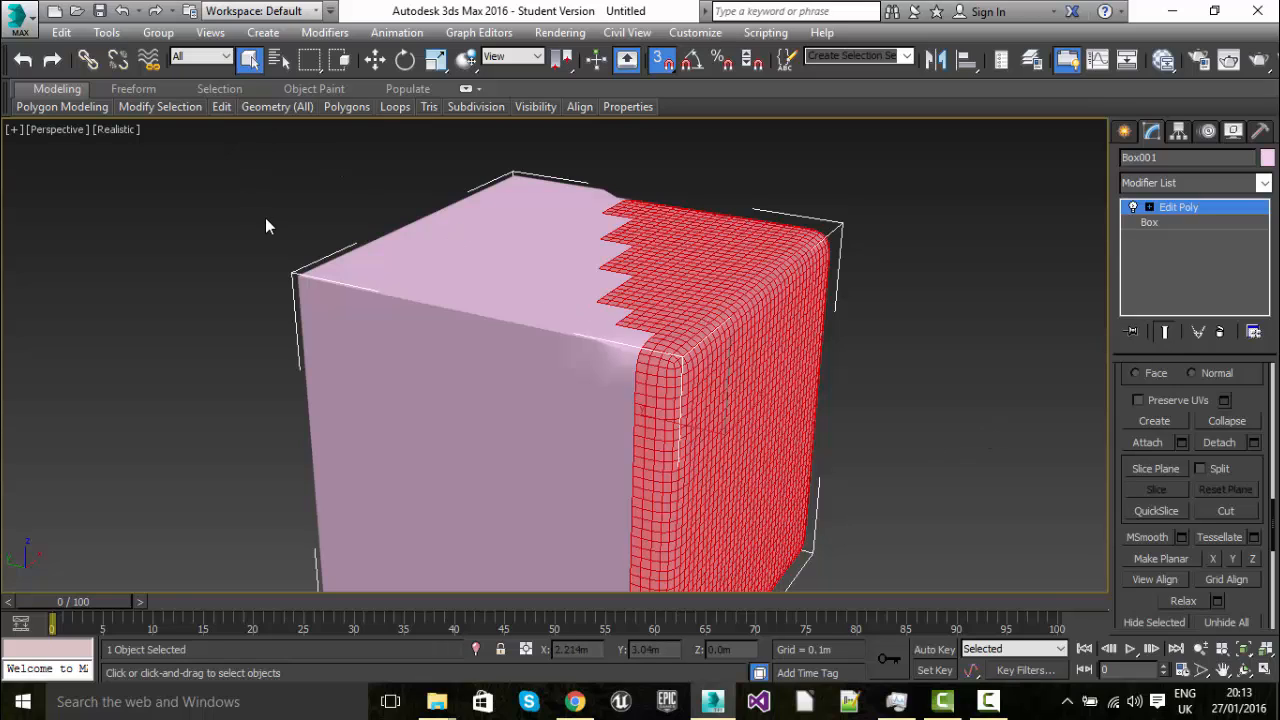
click(989, 704)
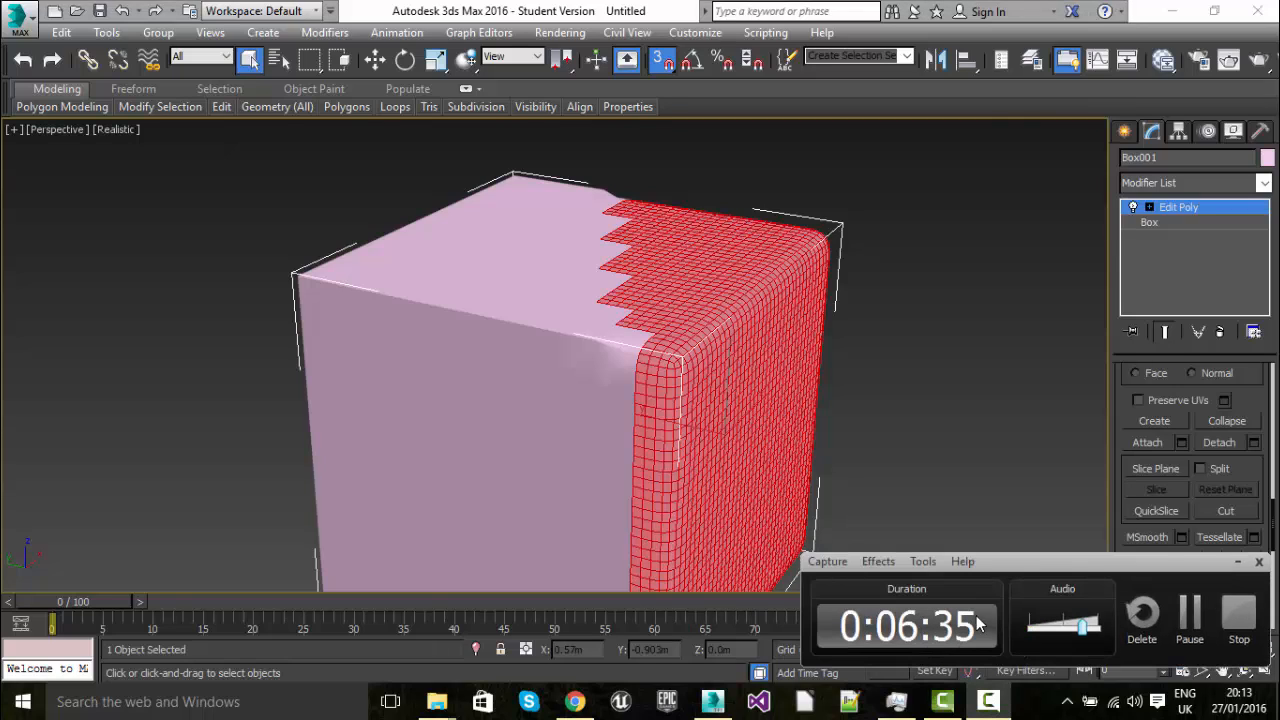